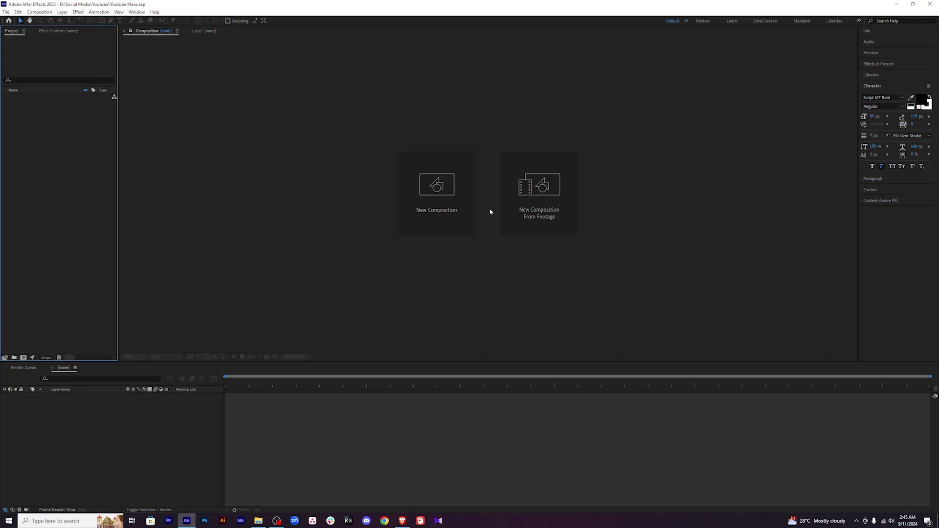
# Open the GEOlayers 3 extension and dismiss its update notice
pyautogui.click(134, 12)
pyautogui.moveTo(171, 41)
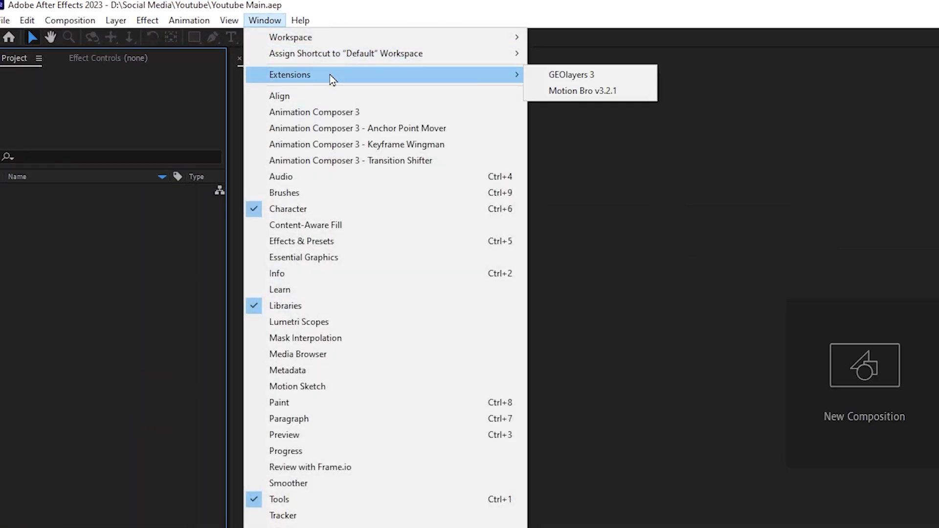
pyautogui.click(580, 79)
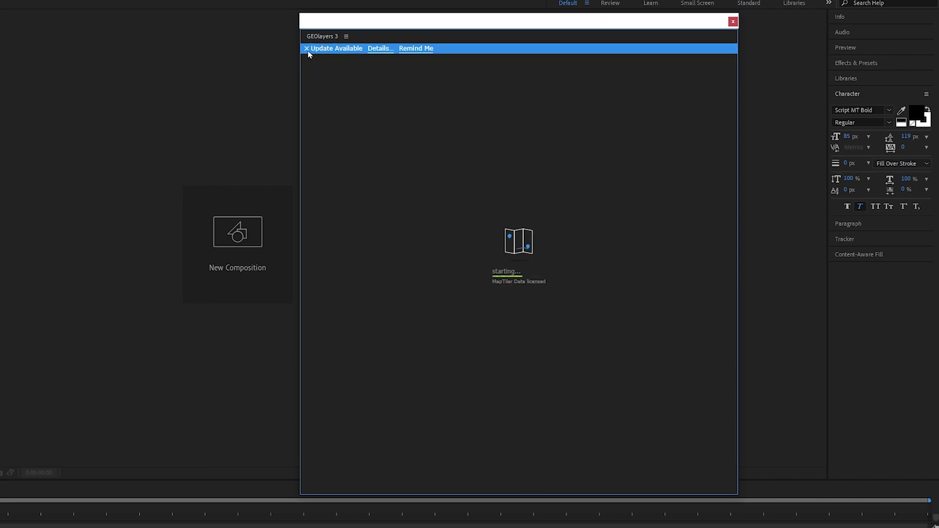
pyautogui.click(307, 49)
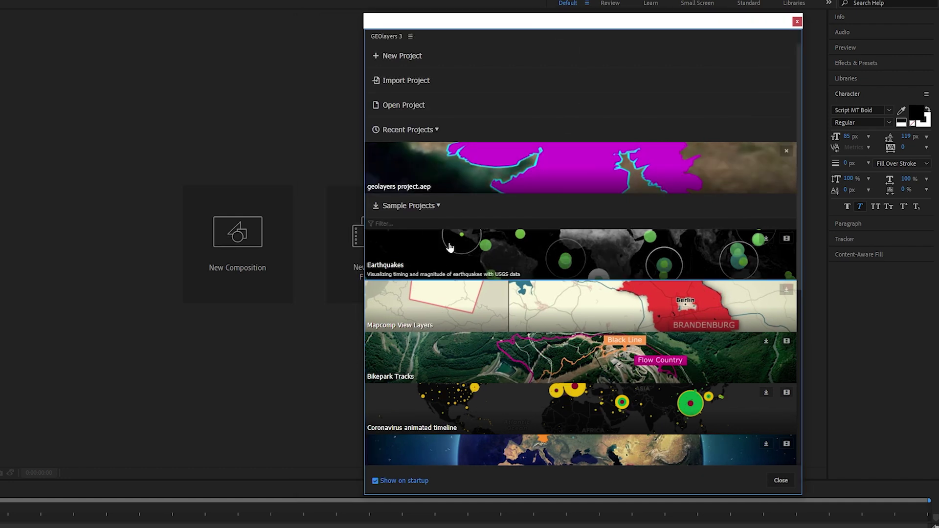
# Reposition the GEOlayers 3 window, make it slightly taller and look through the sample projects
pyautogui.moveTo(590, 25); pyautogui.dragTo(564, 21)
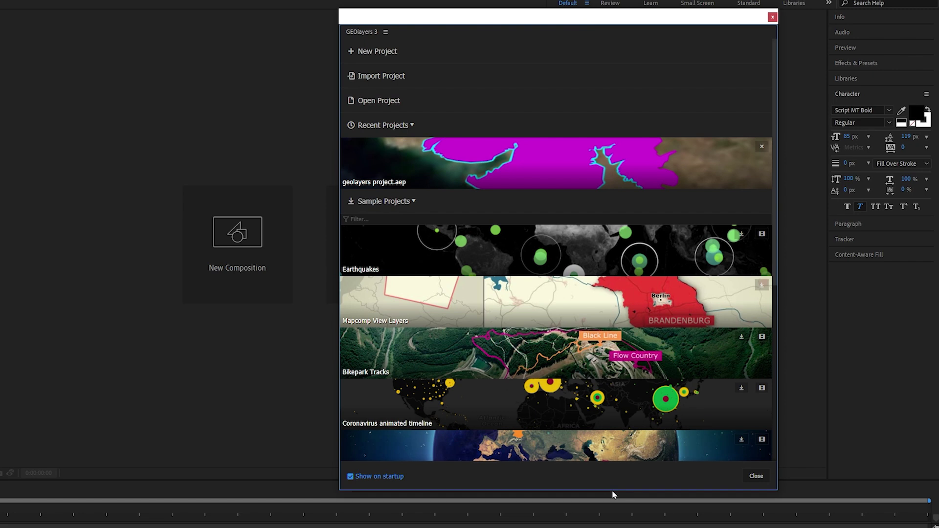
pyautogui.moveTo(615, 493); pyautogui.dragTo(612, 504)
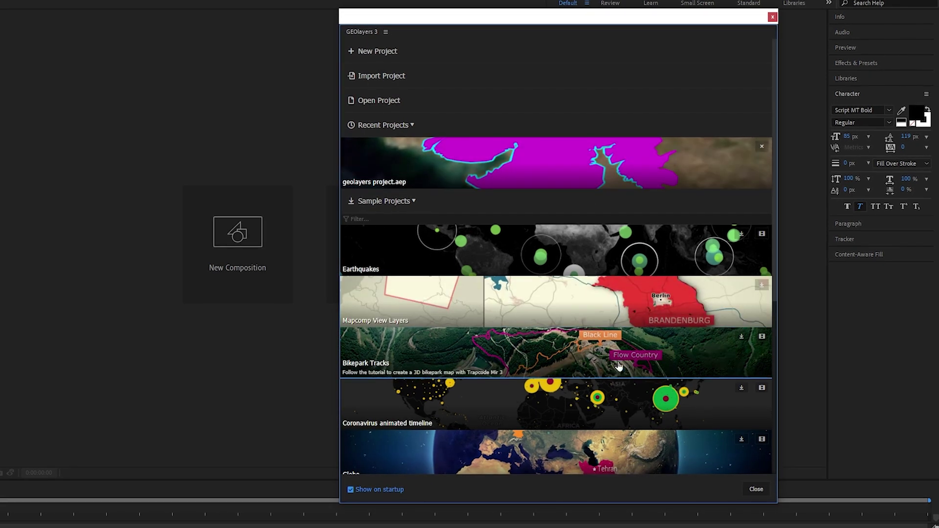
pyautogui.scroll(-5, 614, 372)
pyautogui.scroll(8, 604, 401)
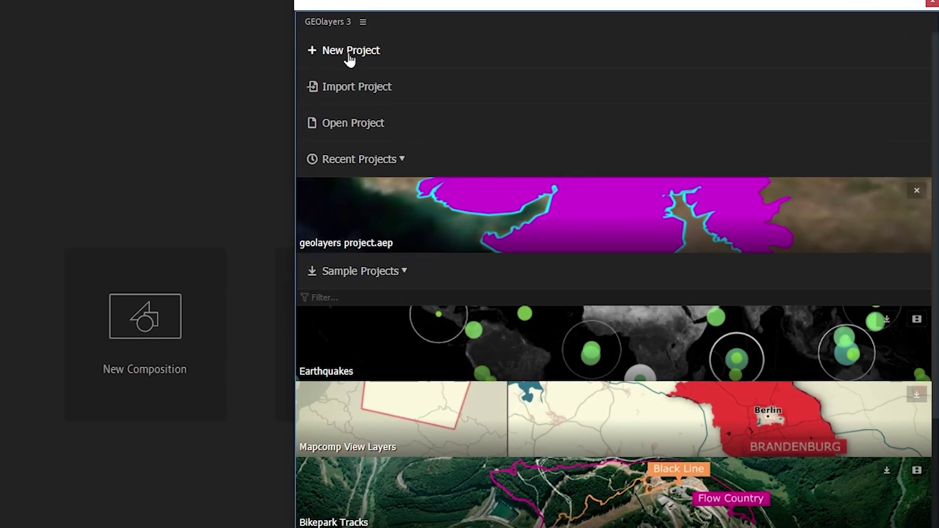
# Start a new GEOlayers project with World Mapcomp set to 24 fps and a 15-second duration, and proceed to the imagery choice
pyautogui.click(376, 55)
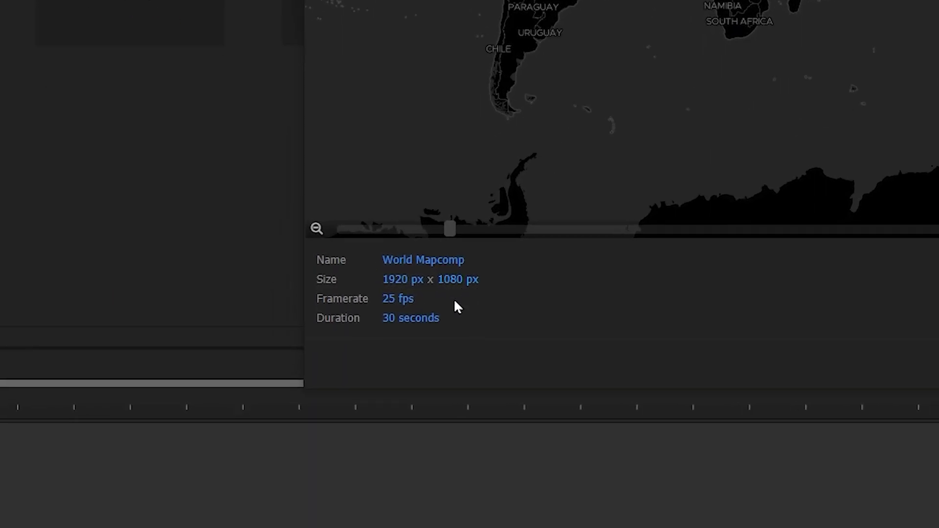
pyautogui.click(402, 301)
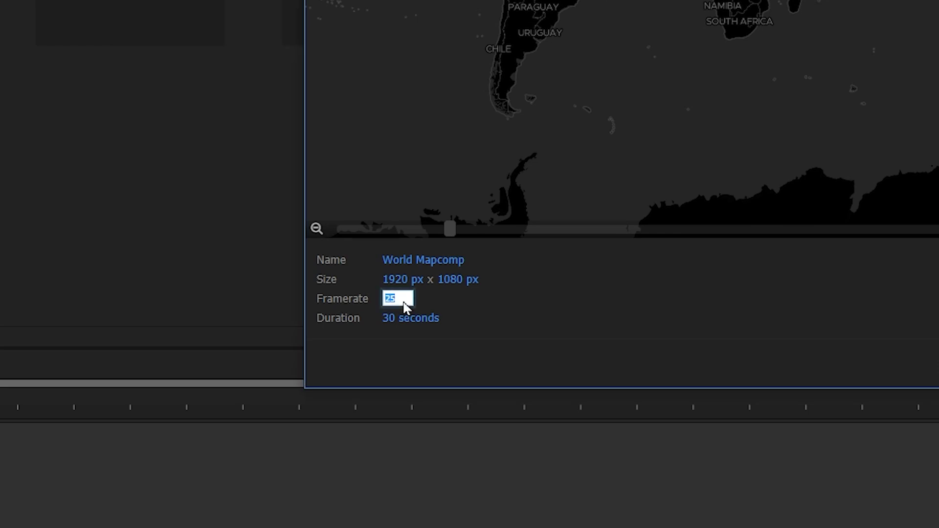
pyautogui.press('Return')
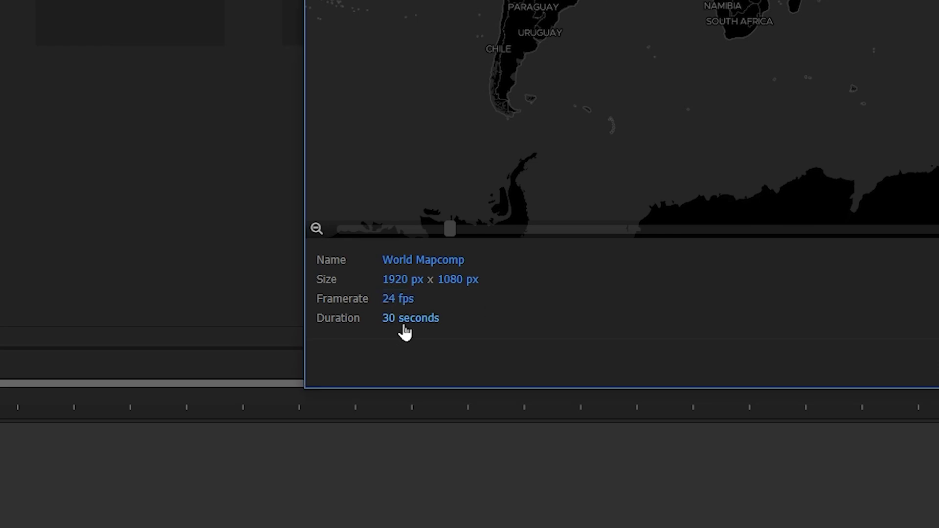
pyautogui.click(404, 320)
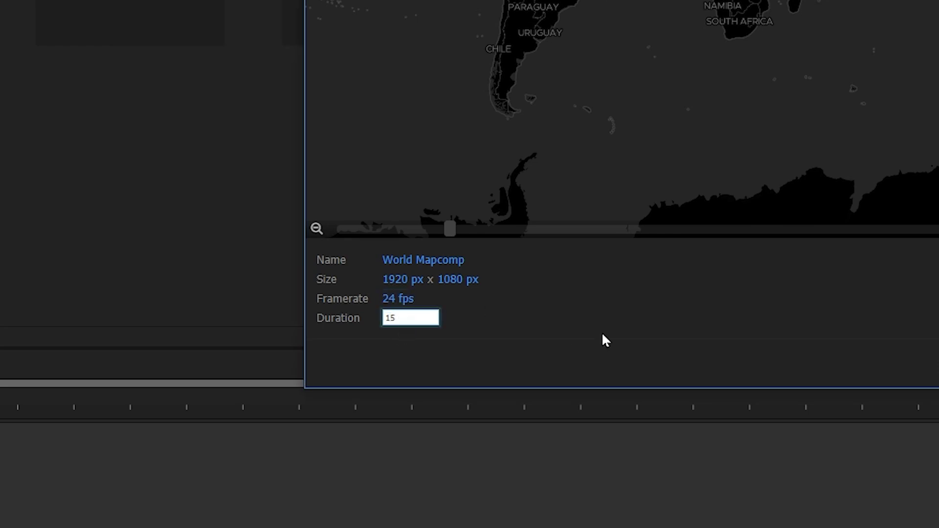
pyautogui.write('15')
pyautogui.press('Return')
pyautogui.click(856, 371)
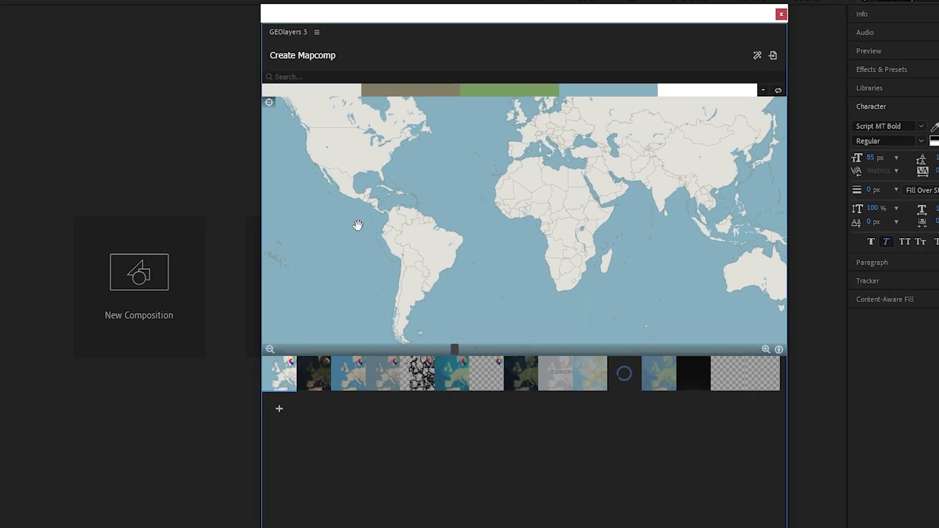
# Create the mapcomp with the dark-ocean satellite imagery centred on Asia and dismiss the MapTiler Imagery notice
pyautogui.moveTo(613, 227); pyautogui.dragTo(505, 251)
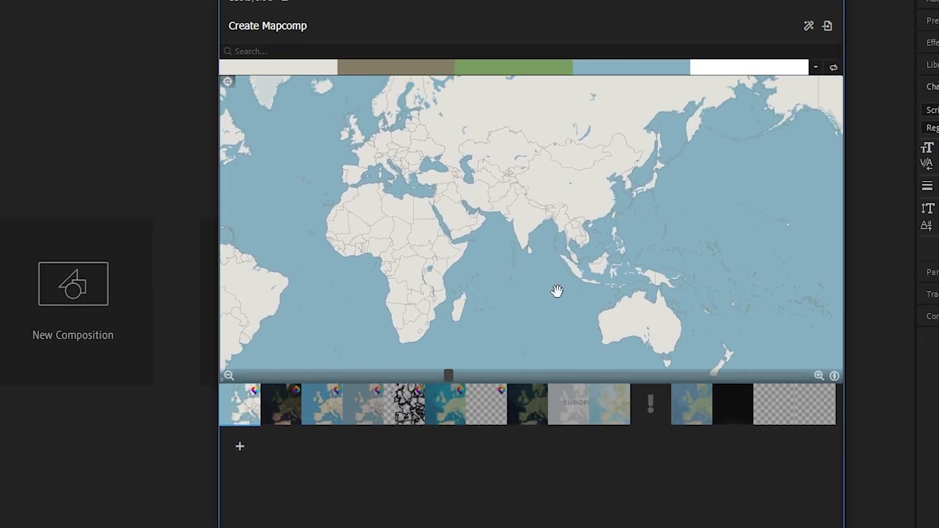
pyautogui.click(283, 402)
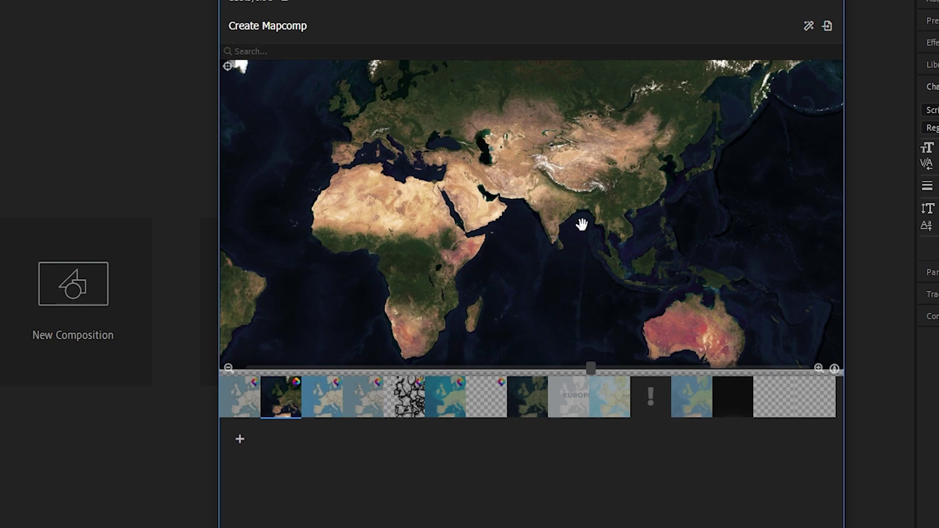
pyautogui.scroll(5, 577, 215)
pyautogui.scroll(-10, 598, 203)
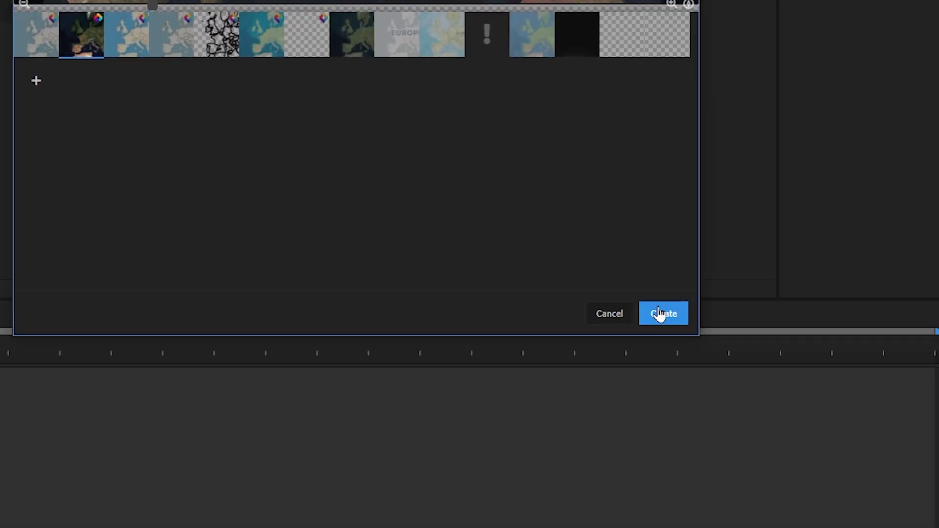
pyautogui.click(662, 313)
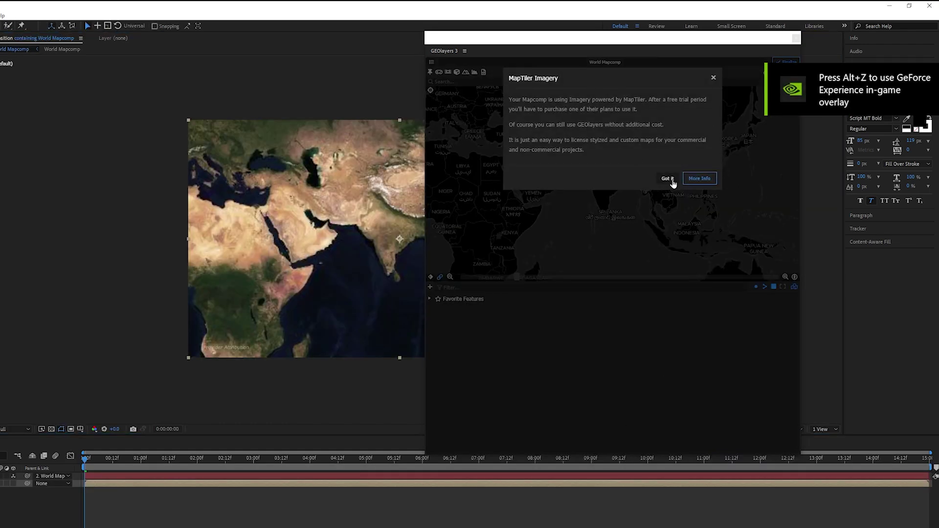
pyautogui.click(667, 179)
# Arrange the GEOlayers window and the composition view side by side so both maps are visible
pyautogui.moveTo(664, 38); pyautogui.dragTo(895, 84)
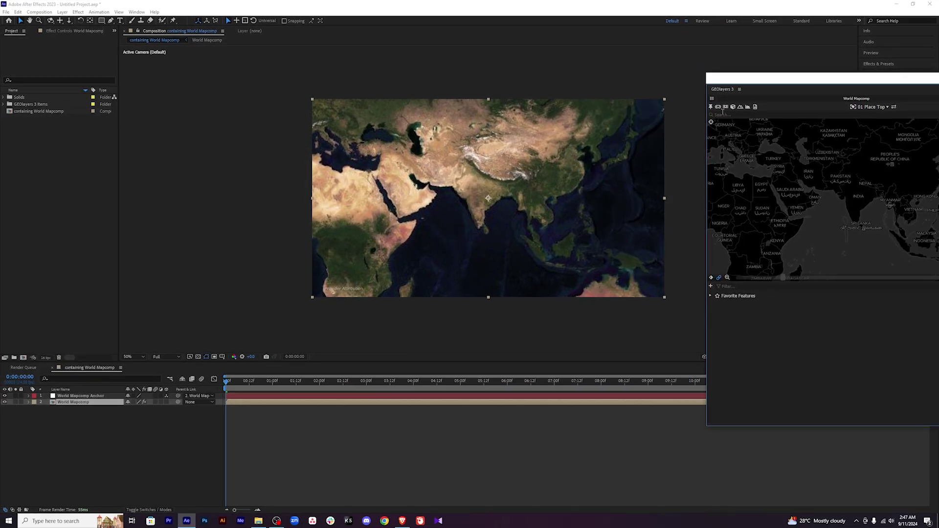
pyautogui.moveTo(541, 183); pyautogui.dragTo(369, 176)
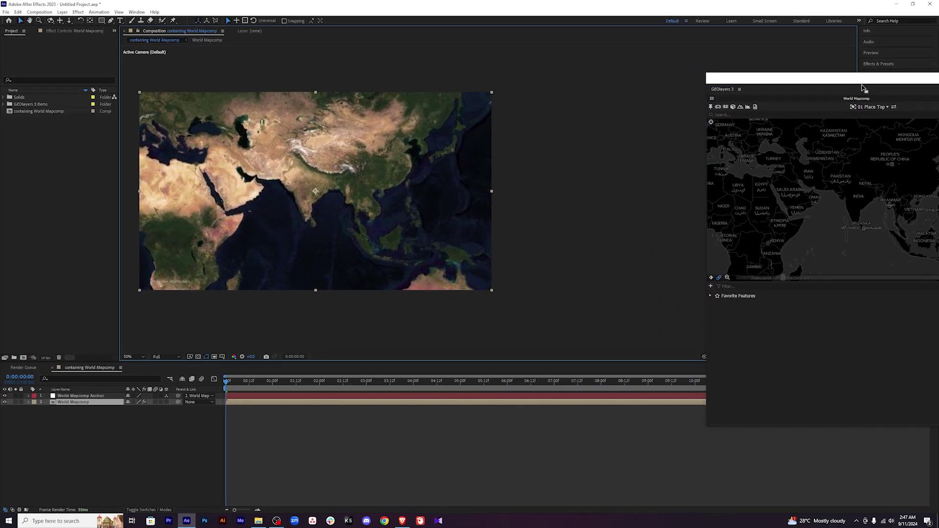
pyautogui.moveTo(862, 83); pyautogui.dragTo(700, 42)
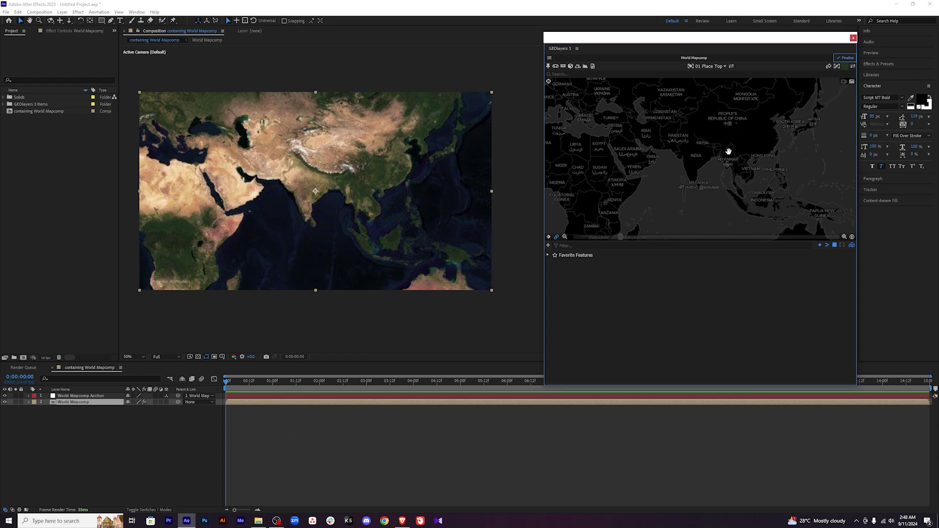
# Frame World Mapcomp on India and its surrounding countries using the GEOlayers map
pyautogui.scroll(2, 729, 151)
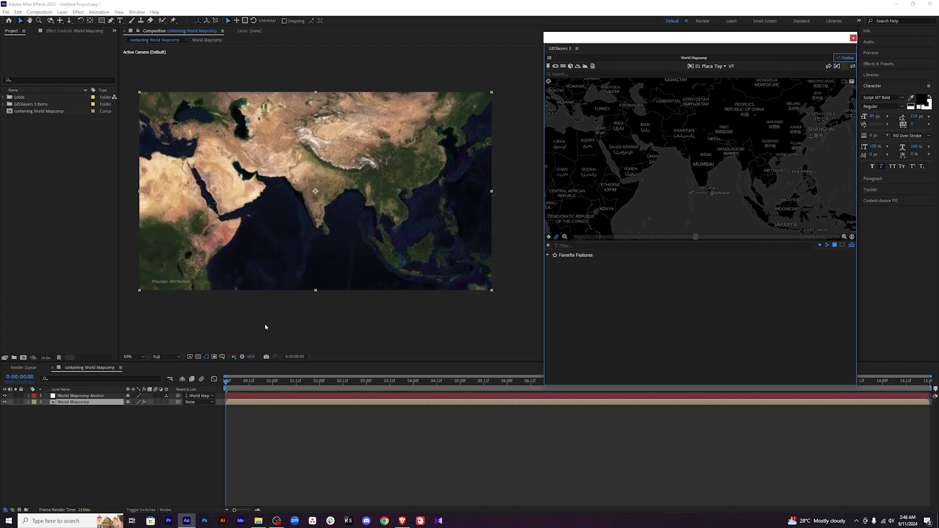
pyautogui.moveTo(769, 154); pyautogui.dragTo(709, 160)
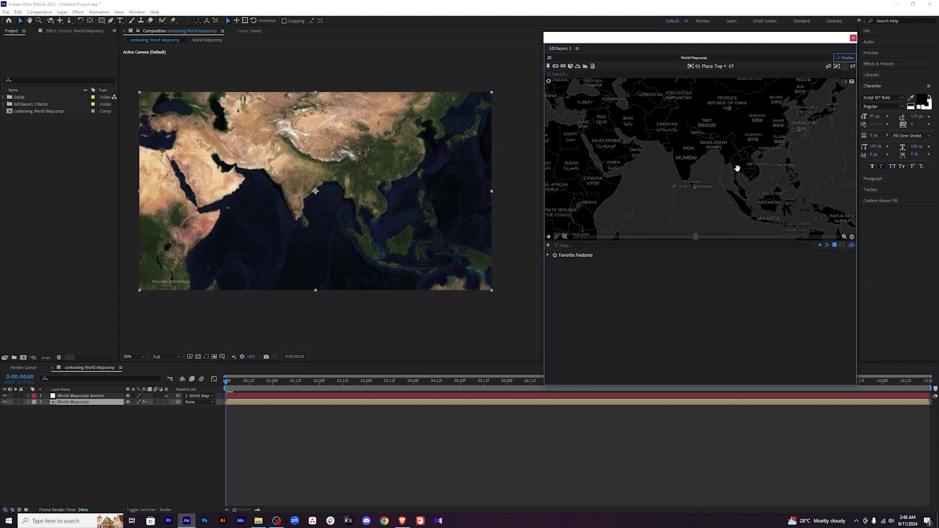
pyautogui.moveTo(715, 170); pyautogui.dragTo(735, 154)
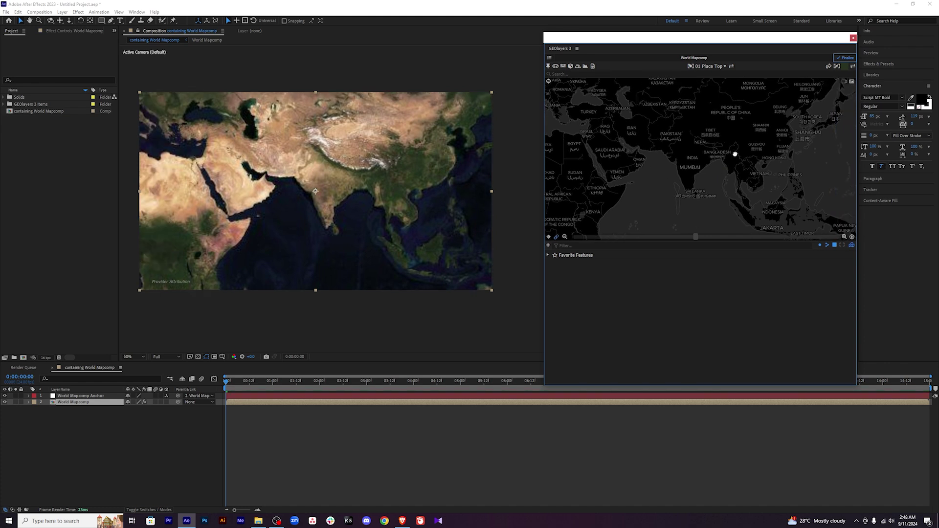
pyautogui.scroll(5, 715, 153)
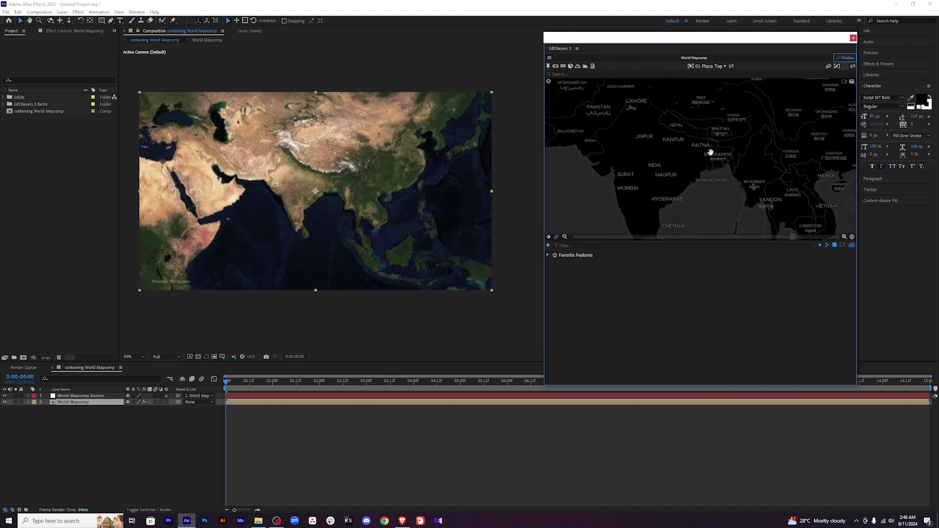
pyautogui.scroll(-3, 710, 152)
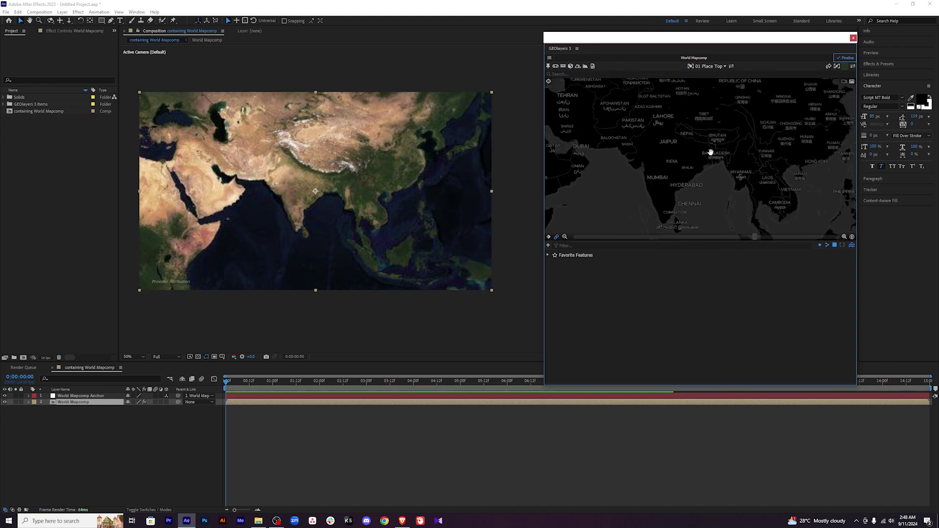
pyautogui.scroll(2, 710, 152)
pyautogui.moveTo(752, 163); pyautogui.dragTo(700, 187)
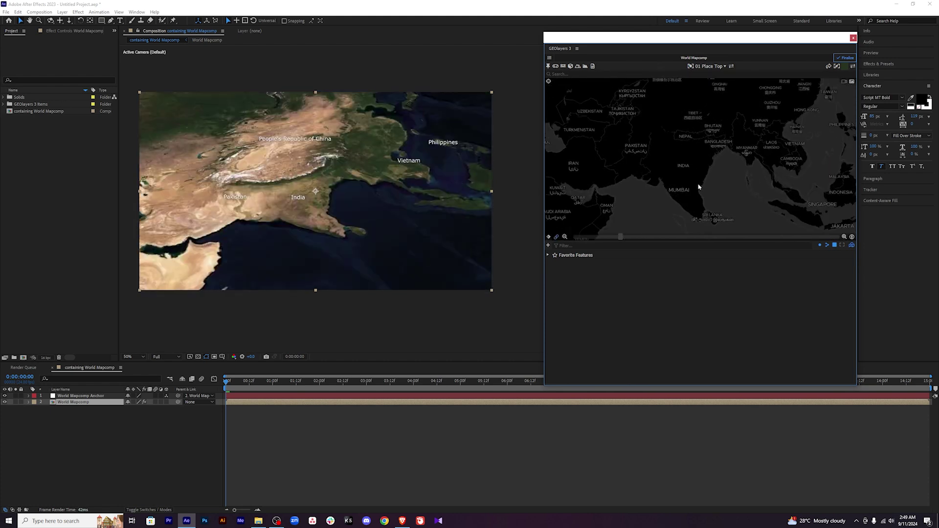
pyautogui.moveTo(757, 161); pyautogui.dragTo(799, 157)
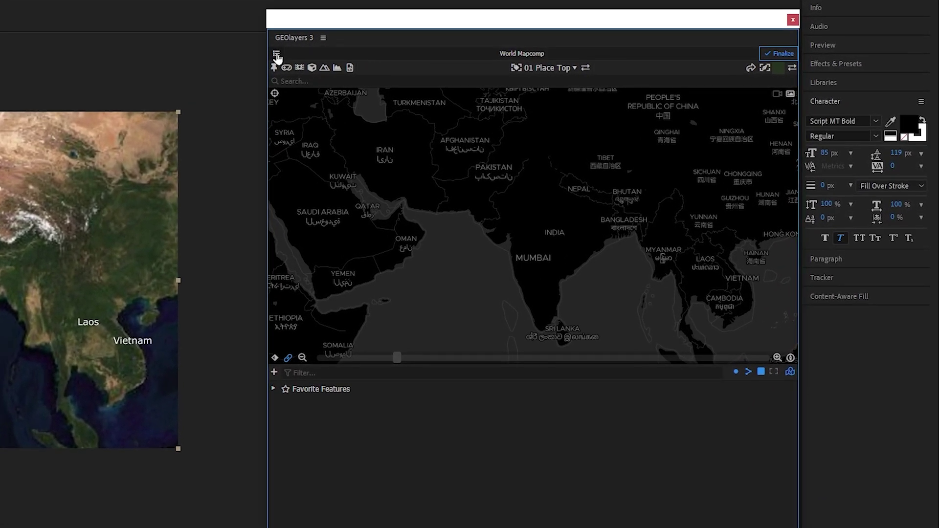
# Turn off the labels of World Mapcomp and recentre the map slightly over India
pyautogui.click(277, 55)
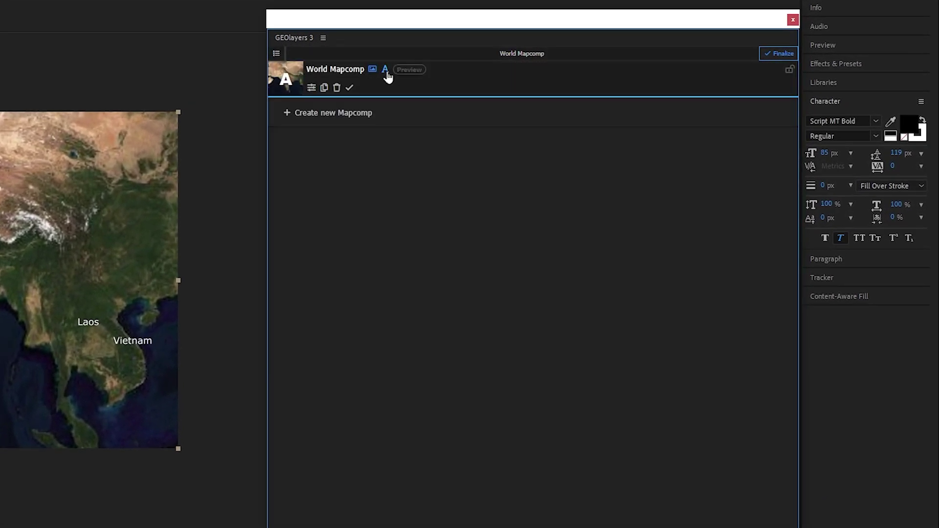
pyautogui.click(386, 72)
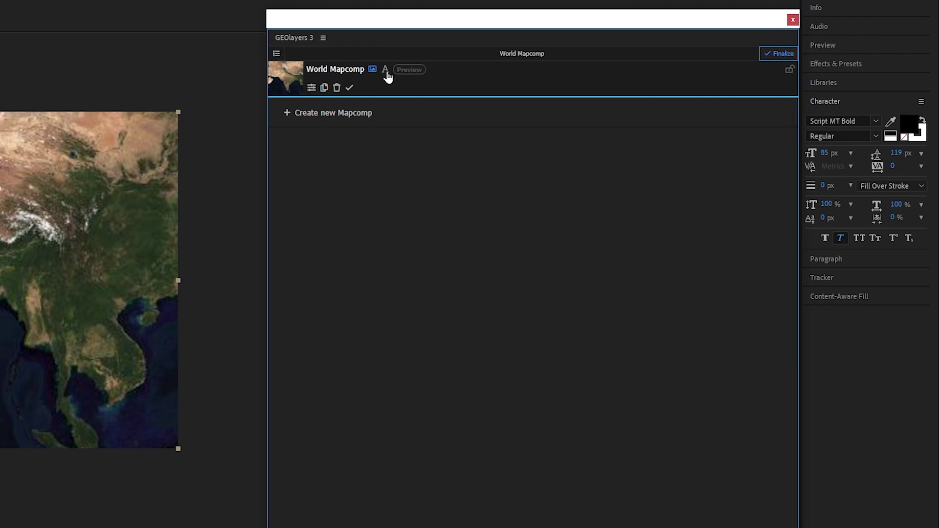
pyautogui.click(277, 55)
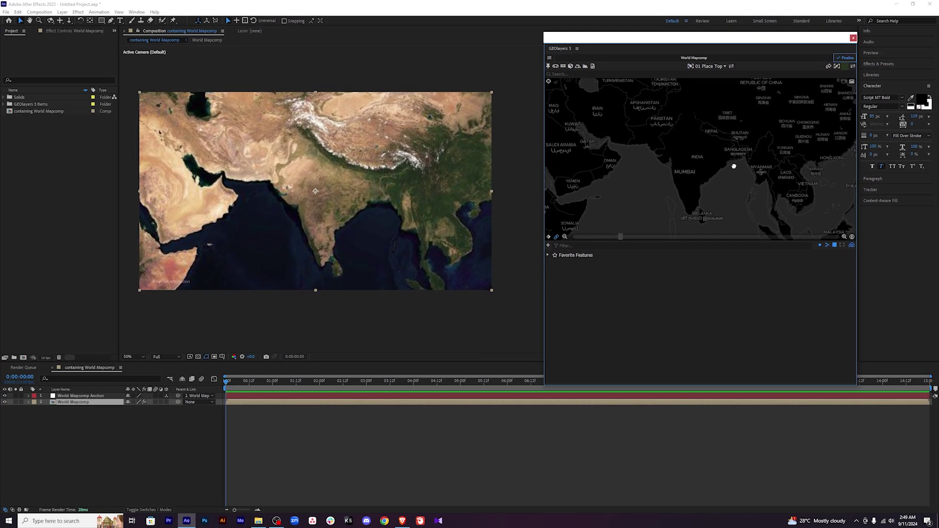
pyautogui.moveTo(558, 253); pyautogui.dragTo(531, 258)
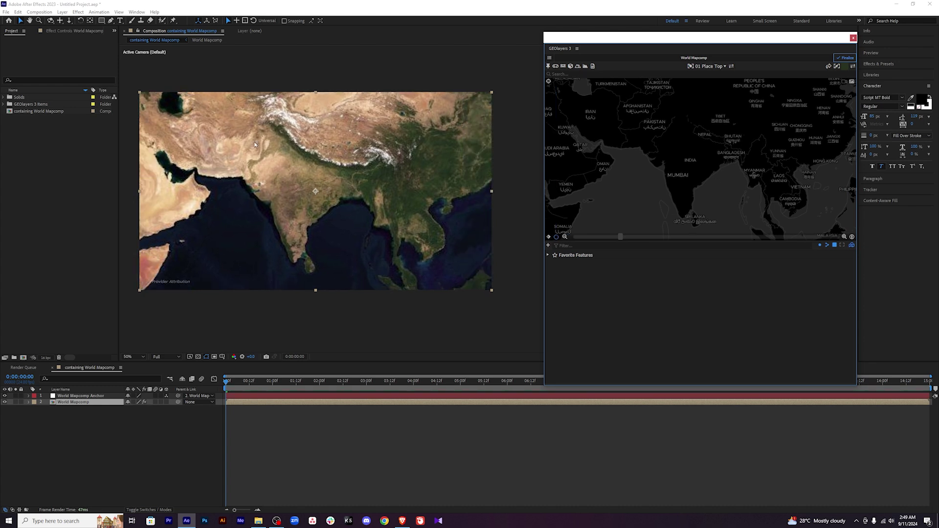
# Search the map features for India and examine the sovereign country's outline on the preview map
pyautogui.click(588, 75)
pyautogui.write('I')
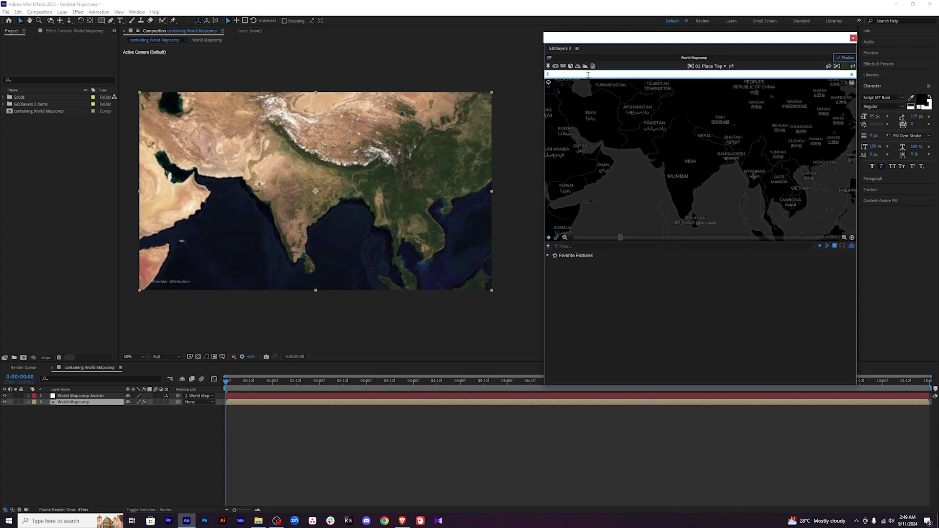
pyautogui.write('ndia')
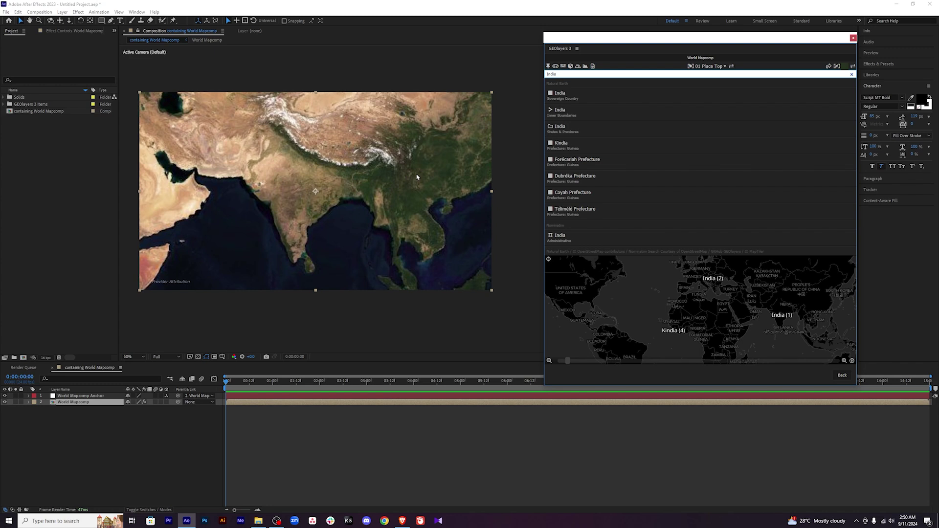
pyautogui.moveTo(559, 96)
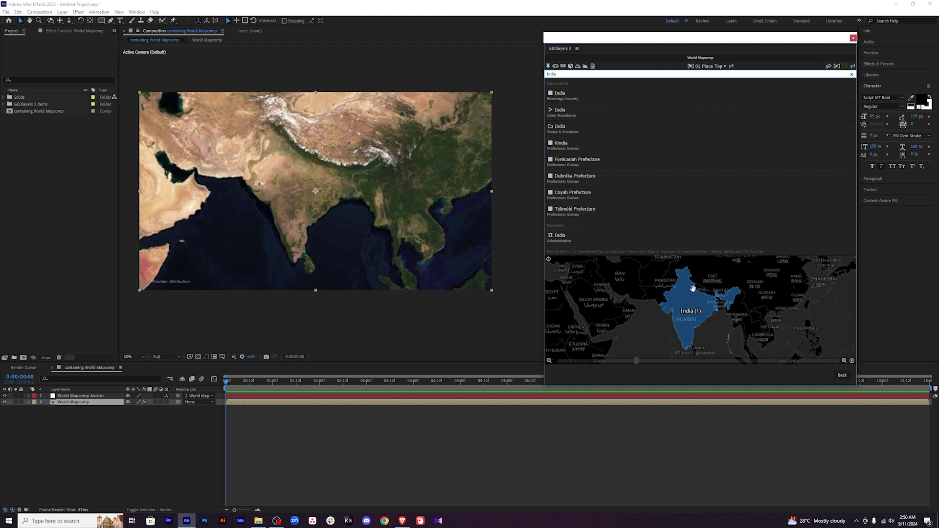
pyautogui.scroll(3, 694, 281)
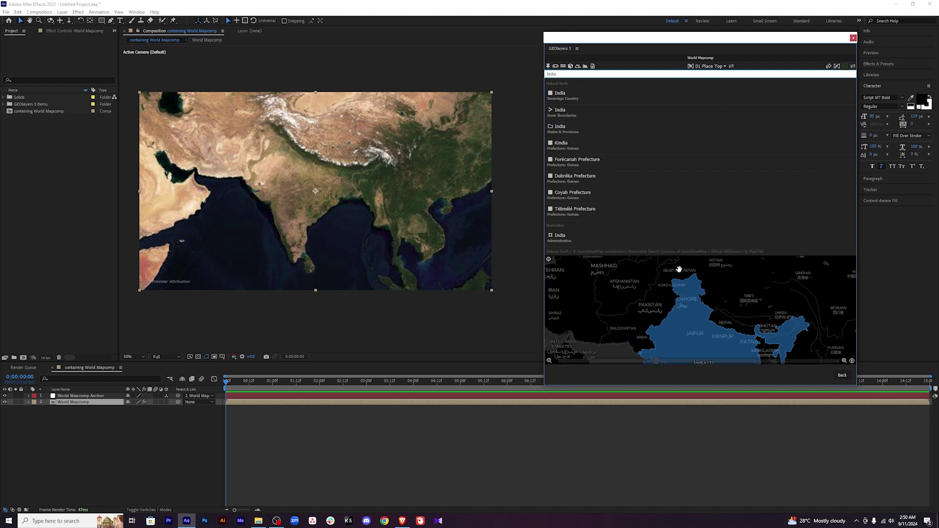
pyautogui.scroll(-3, 727, 306)
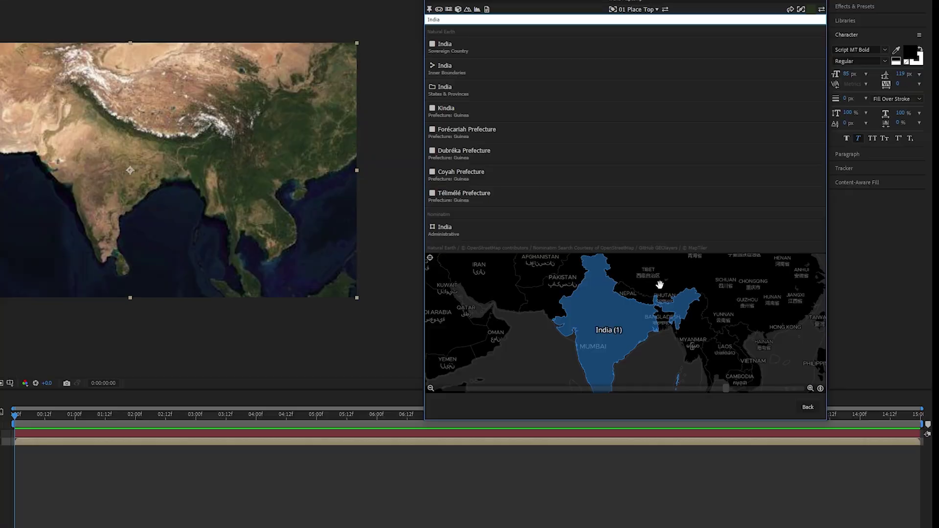
pyautogui.moveTo(667, 307); pyautogui.dragTo(654, 303)
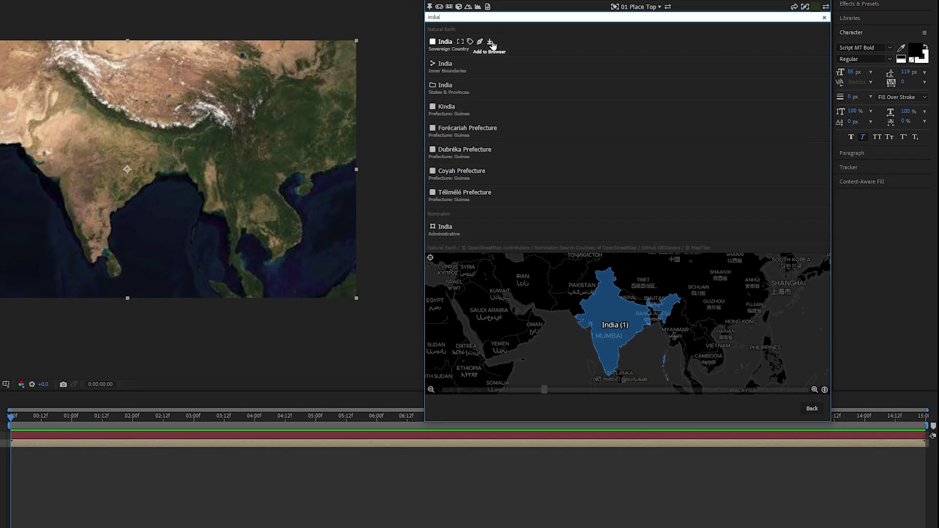
# Add the sovereign country India to the feature browser and import the India GeoJSON file from the Downloads folder
pyautogui.click(490, 42)
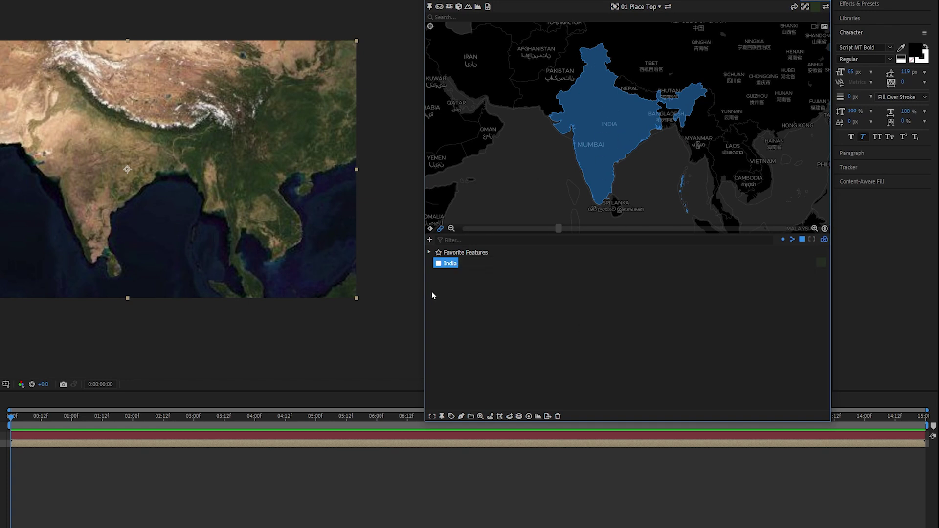
pyautogui.click(430, 242)
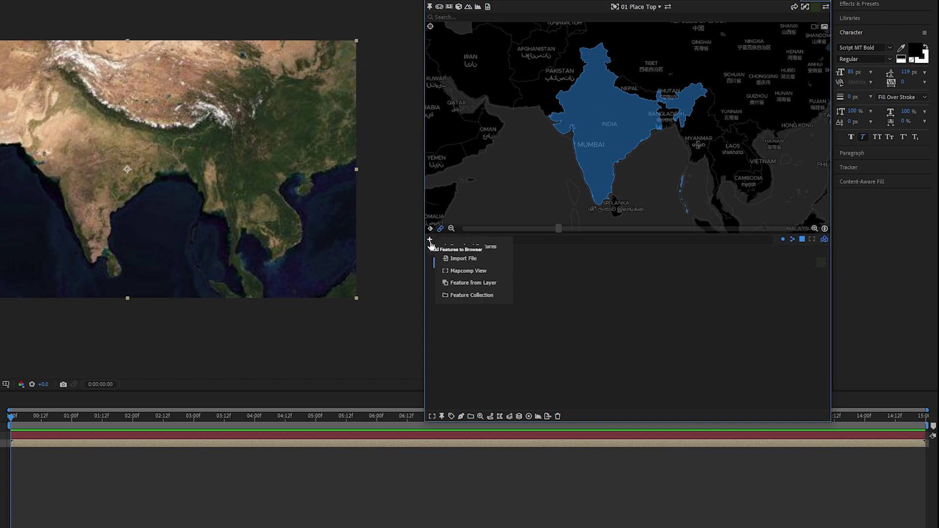
pyautogui.click(481, 261)
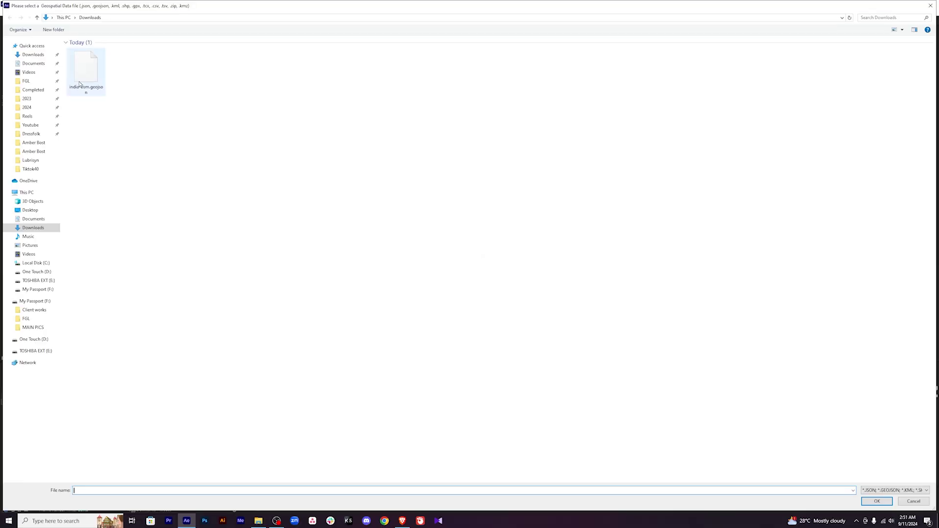
pyautogui.click(103, 88)
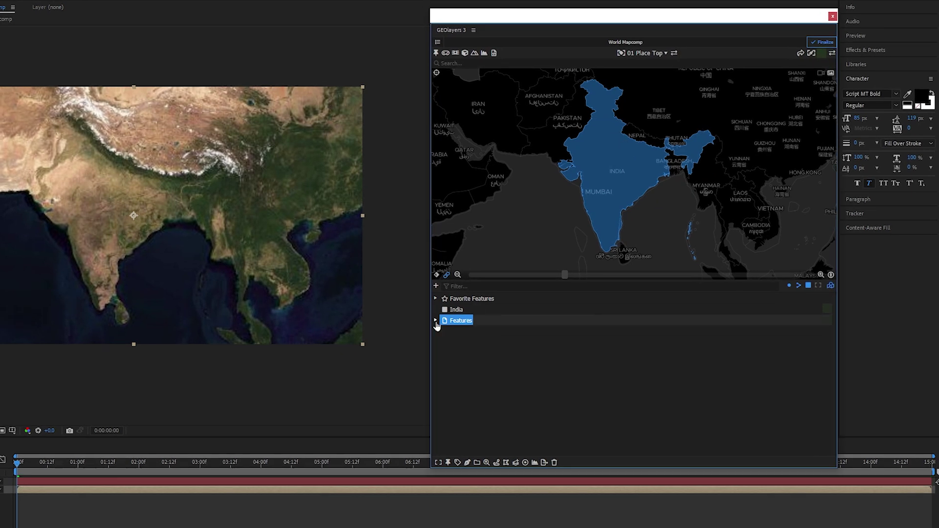
# Compare the imported India outline in the Features collection with the built-in India outline, and leave the imported one selected
pyautogui.click(436, 321)
pyautogui.click(463, 332)
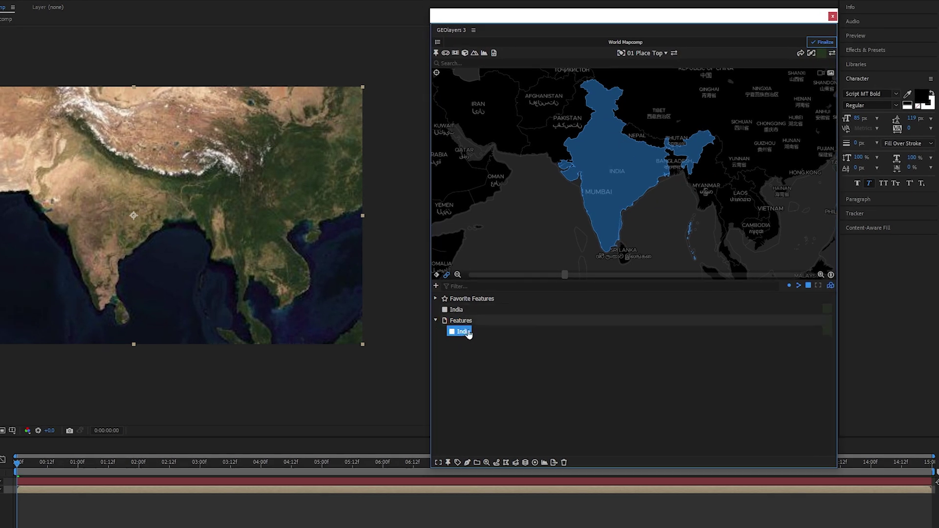
pyautogui.click(468, 333)
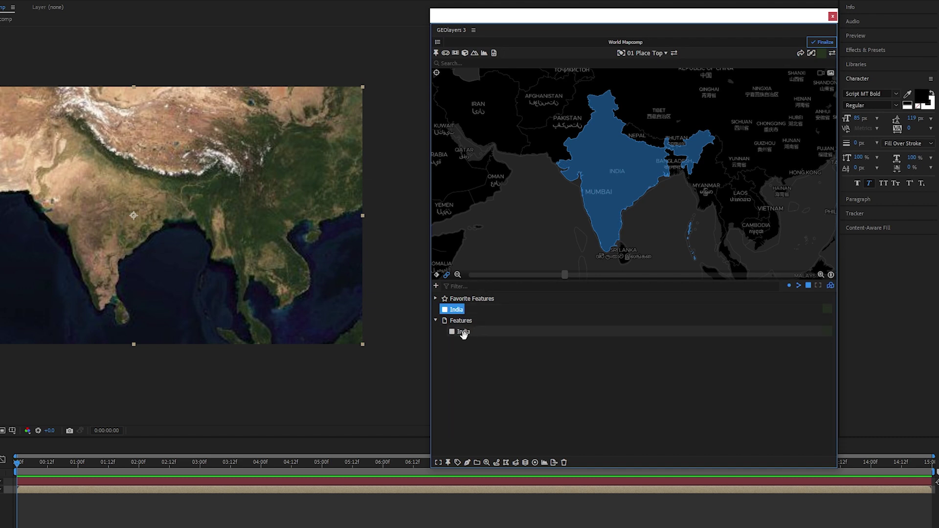
pyautogui.click(463, 334)
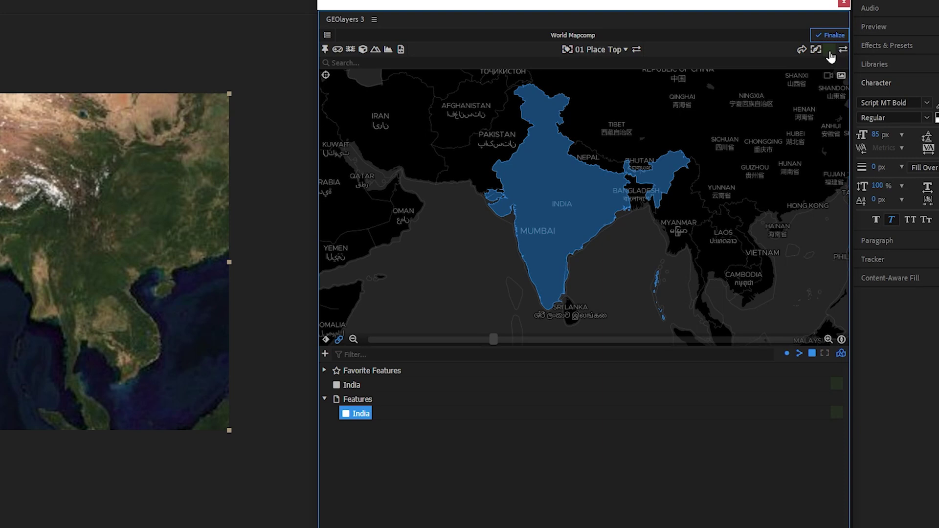
# Choose a light outline-only style and draw the imported India feature as a layer on the map composition
pyautogui.click(830, 51)
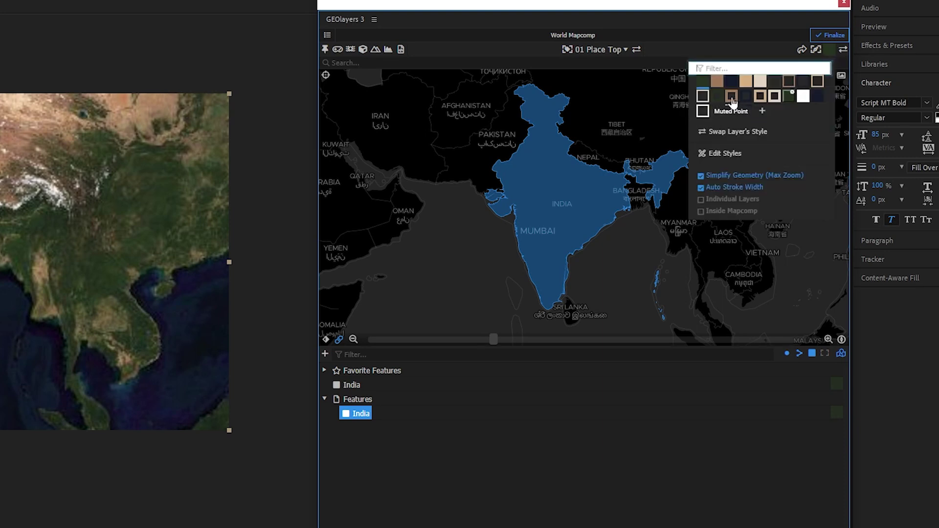
pyautogui.click(703, 96)
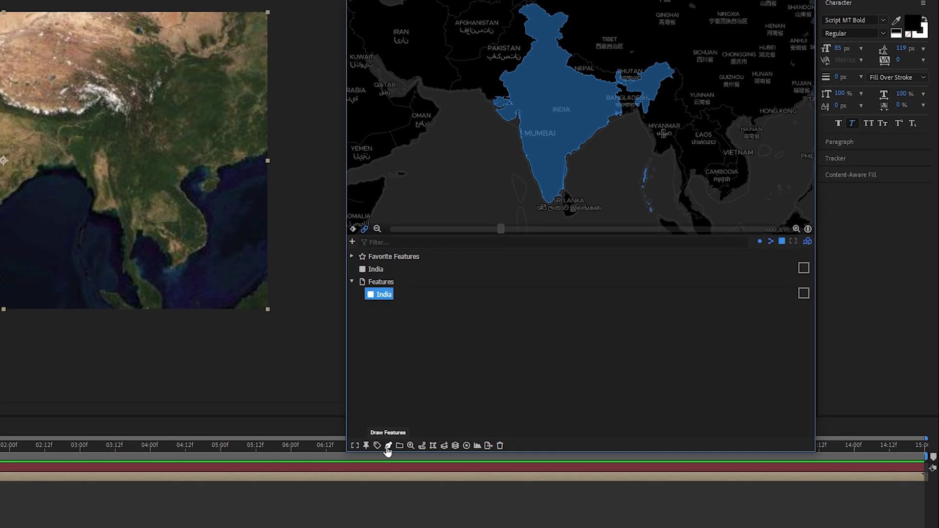
pyautogui.click(389, 447)
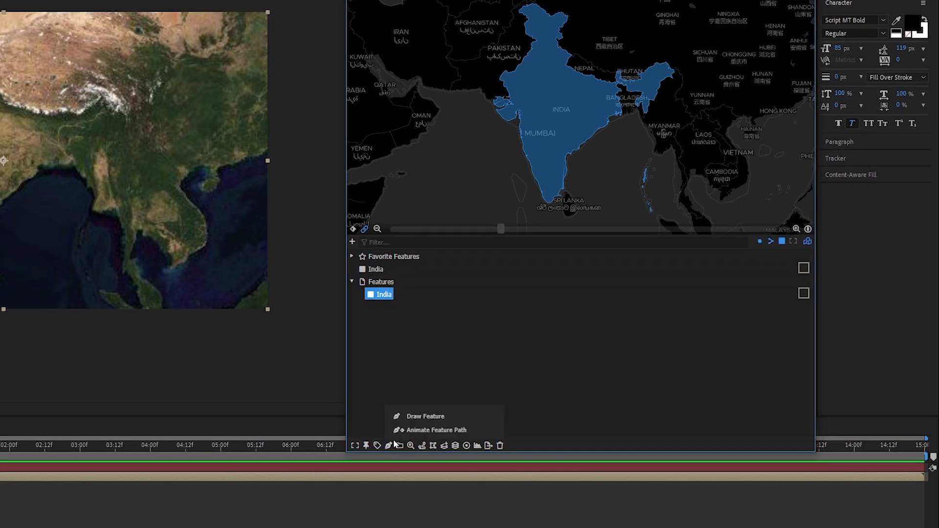
pyautogui.click(407, 417)
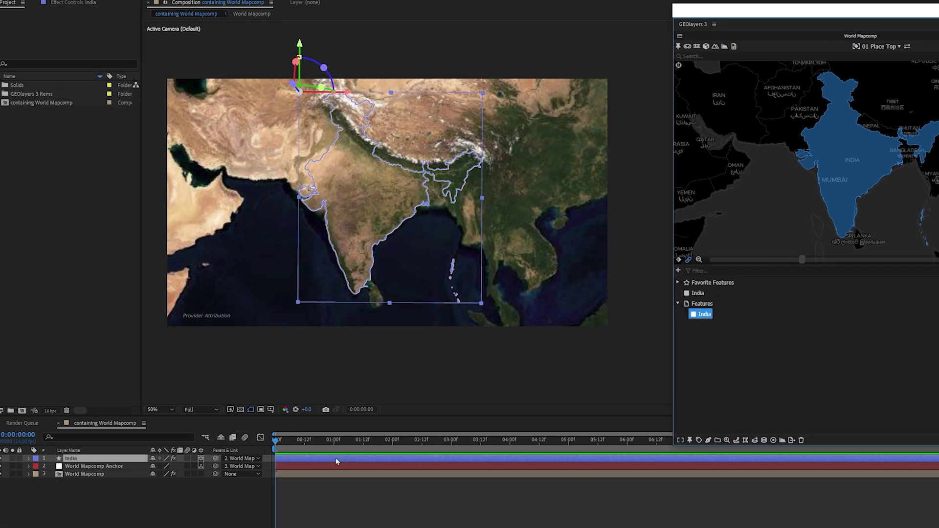
pyautogui.click(409, 225)
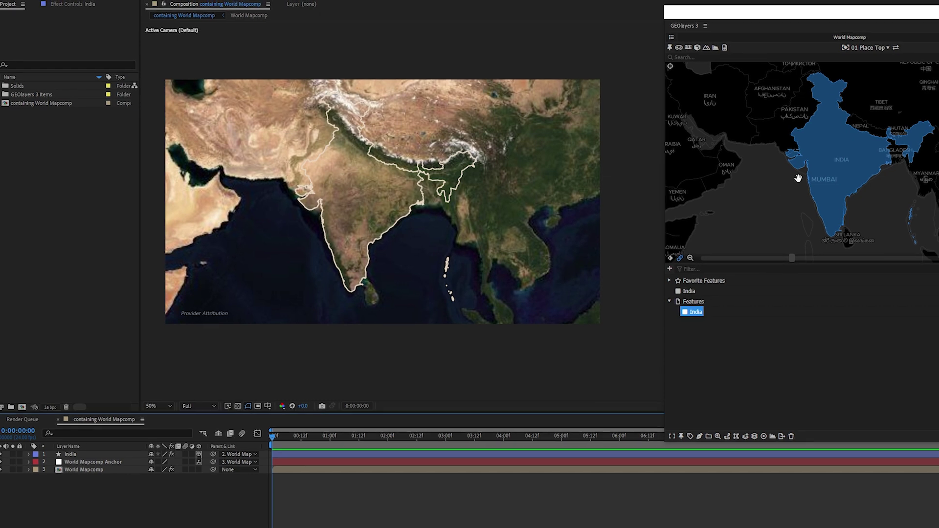
# Set the stroke colour of the India shape layer to white (FFFFFF)
pyautogui.scroll(3, 813, 174)
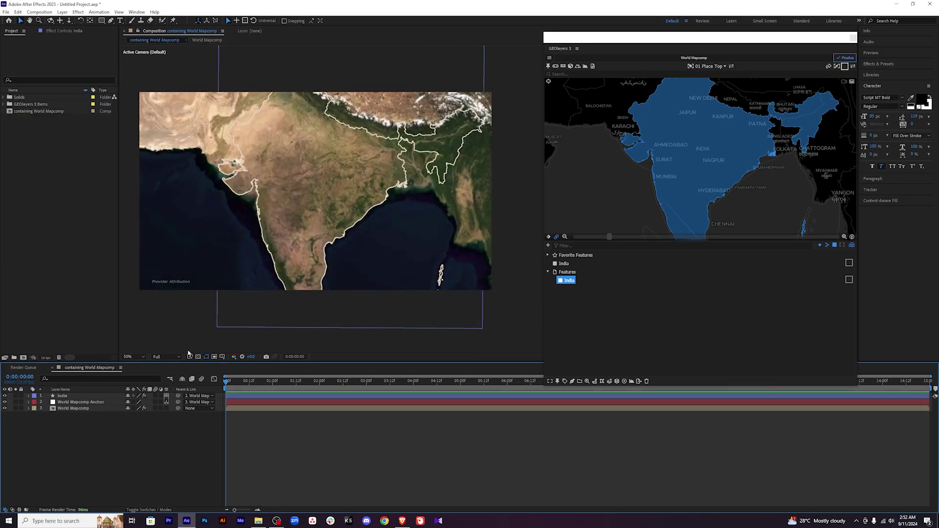
pyautogui.moveTo(745, 156); pyautogui.dragTo(722, 172)
pyautogui.scroll(-3, 720, 172)
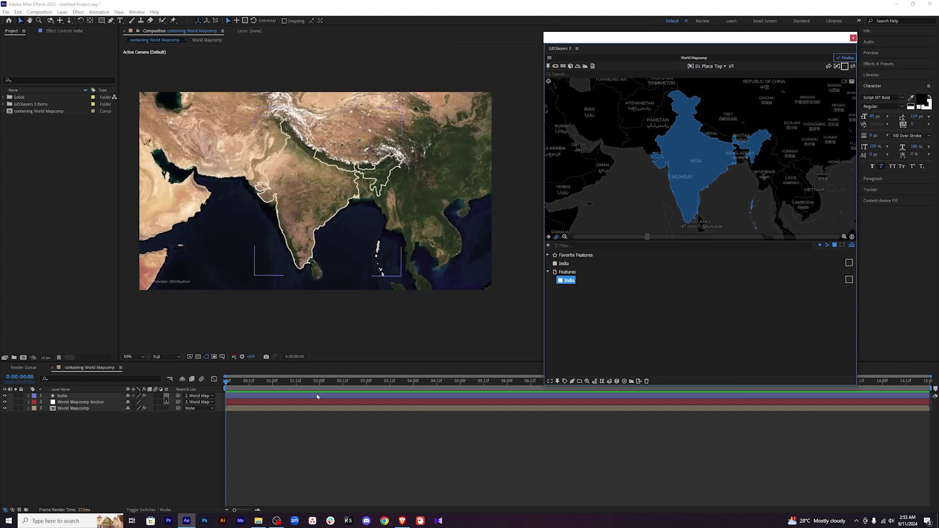
pyautogui.click(319, 396)
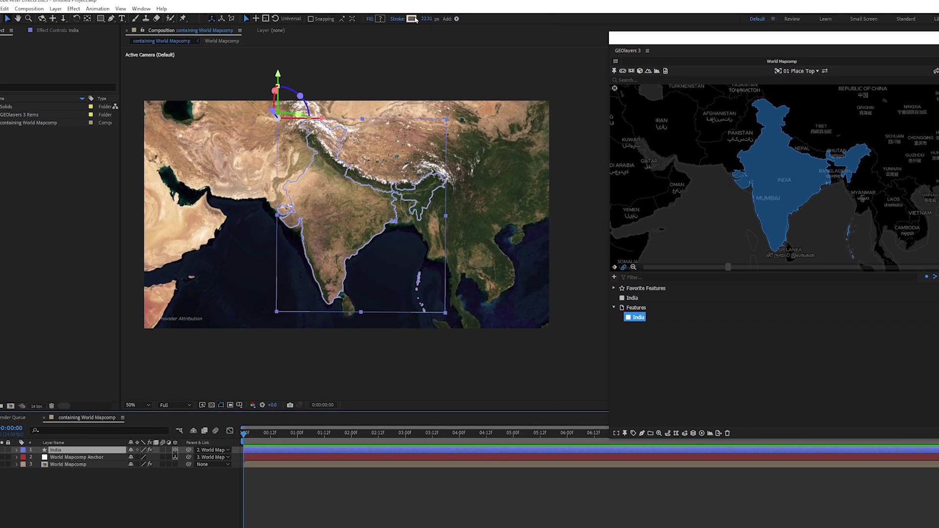
pyautogui.click(412, 19)
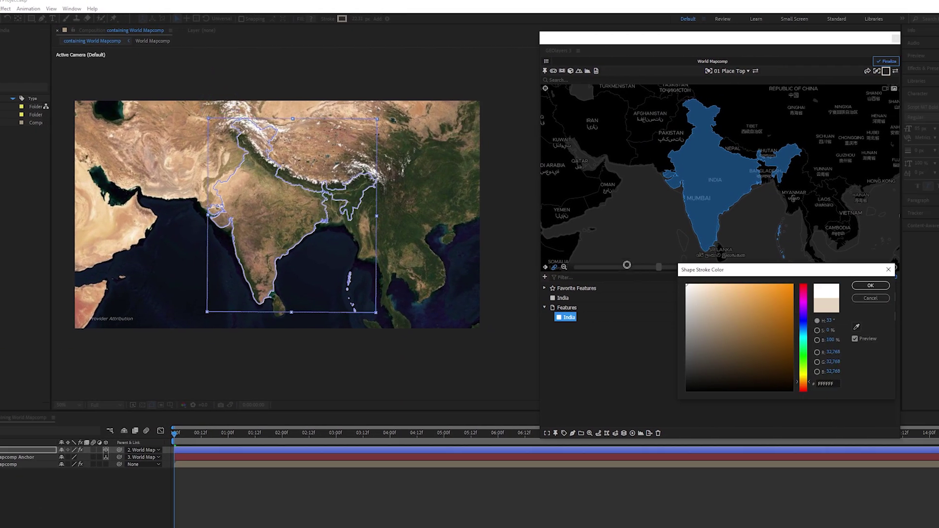
pyautogui.click(871, 285)
pyautogui.click(372, 489)
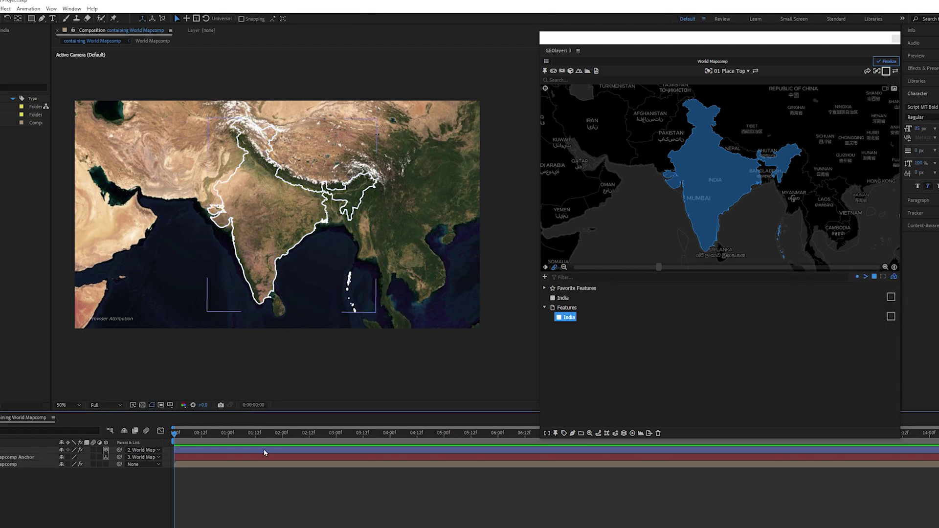
# Experiment with the India layer's stroke width and make the country outline thicker
pyautogui.click(264, 450)
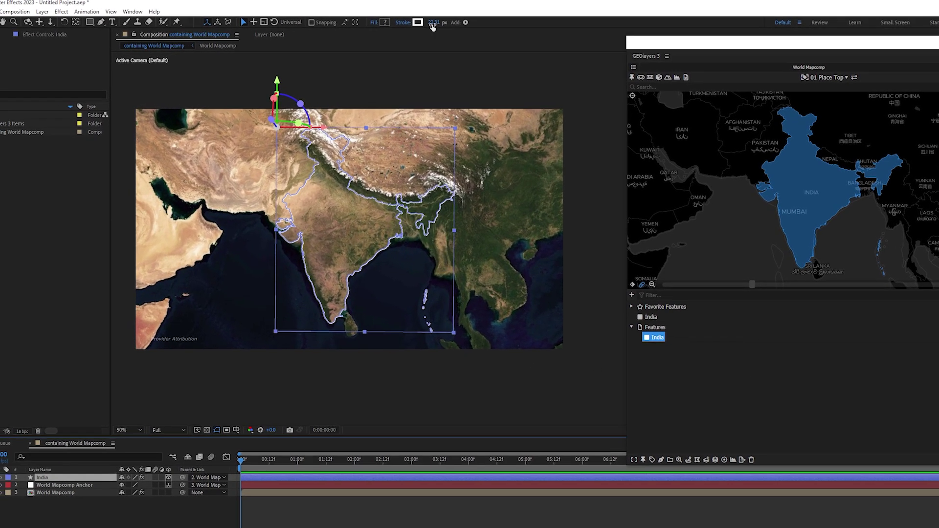
pyautogui.moveTo(389, 21); pyautogui.dragTo(392, 21)
pyautogui.moveTo(480, 25)
pyautogui.mouseDown()
pyautogui.moveTo(432, 30)
pyautogui.moveTo(485, 24)
pyautogui.mouseUp()
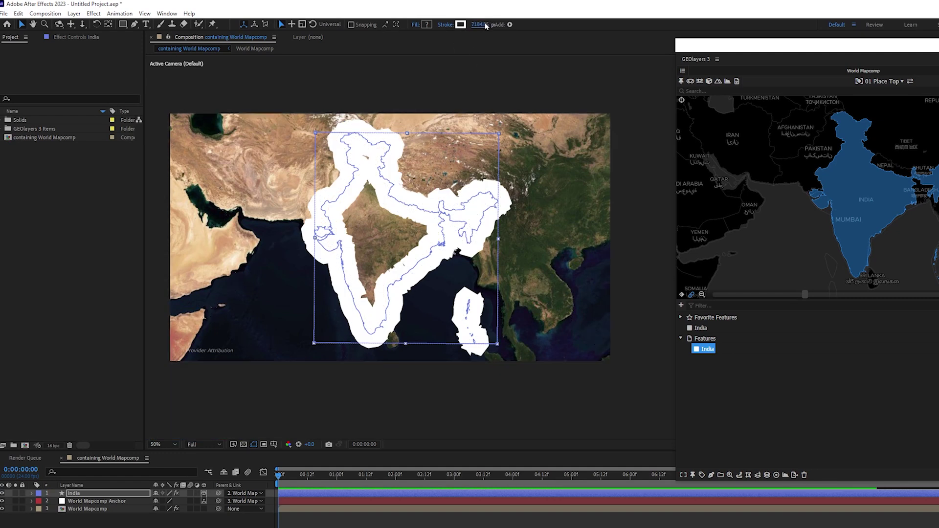
pyautogui.write('0')
pyautogui.press('Return')
pyautogui.hotkey('ctrl', 'z')
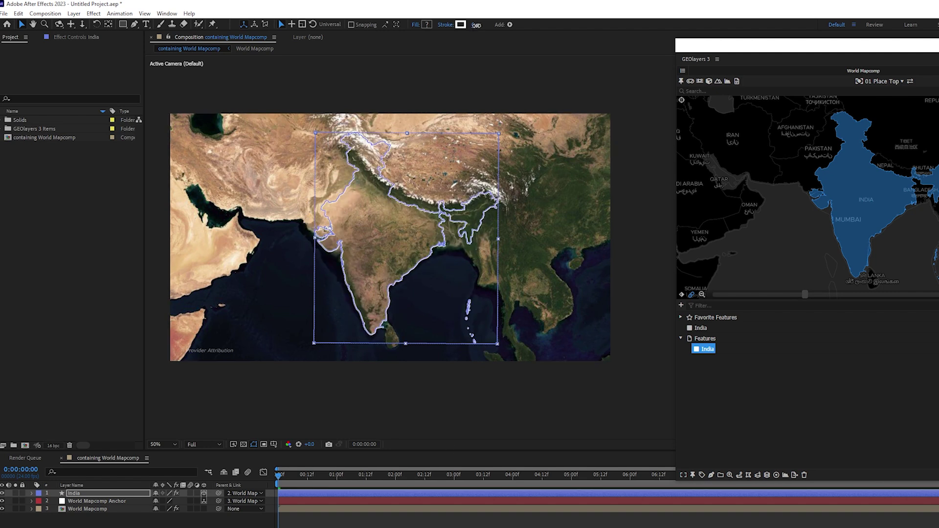
pyautogui.click(401, 517)
pyautogui.click(392, 495)
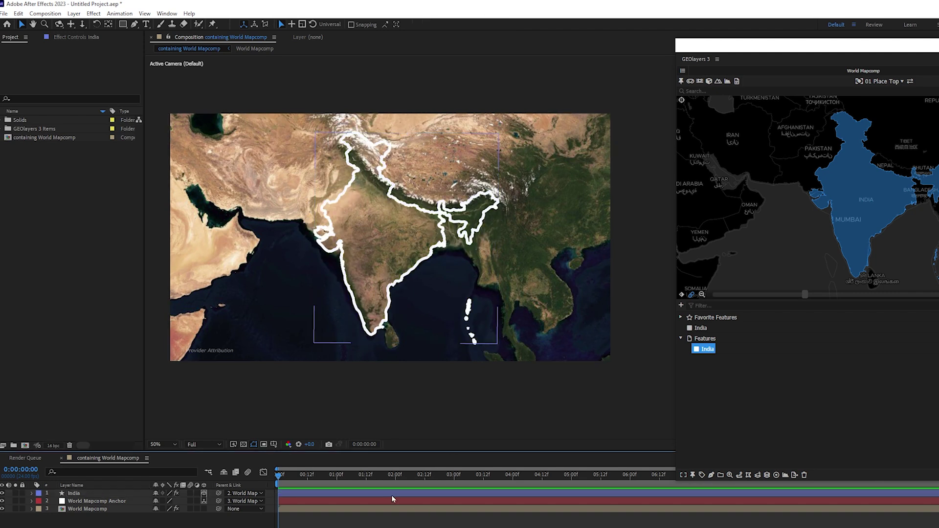
# Try a stroke width of 5 px on the India layer and bring back a thicker outline
pyautogui.click(472, 26)
pyautogui.write('5')
pyautogui.press('Return')
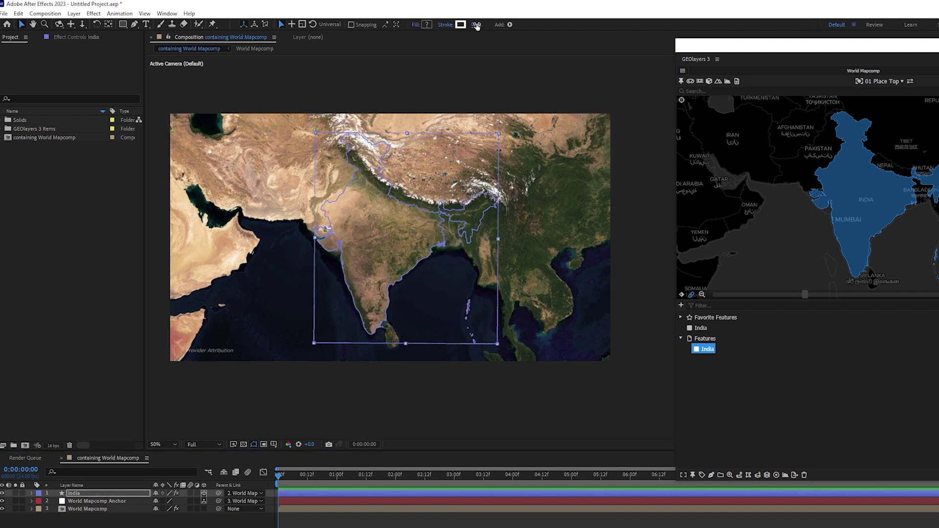
pyautogui.click(475, 24)
pyautogui.press('Return')
pyautogui.click(521, 377)
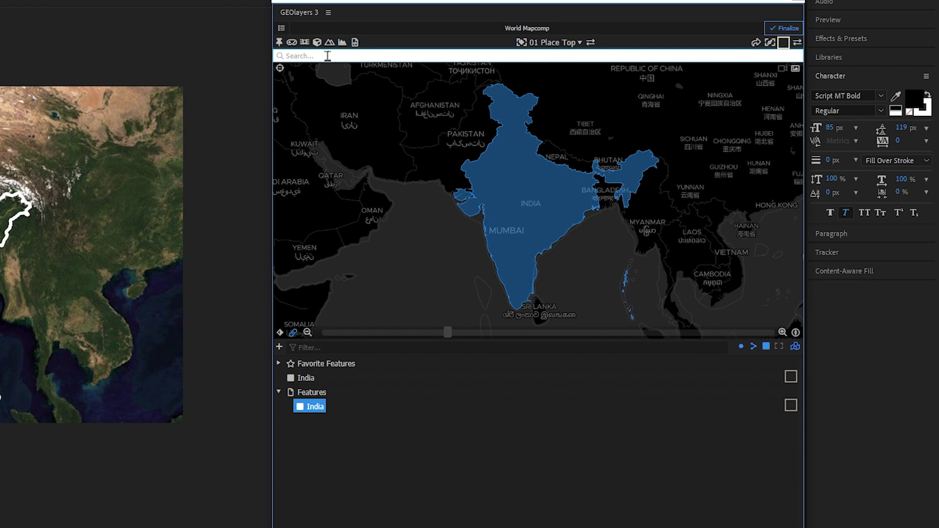
# Search the map features for Assam and add the Indian state from Natural Earth to the feature browser
pyautogui.write('assam')
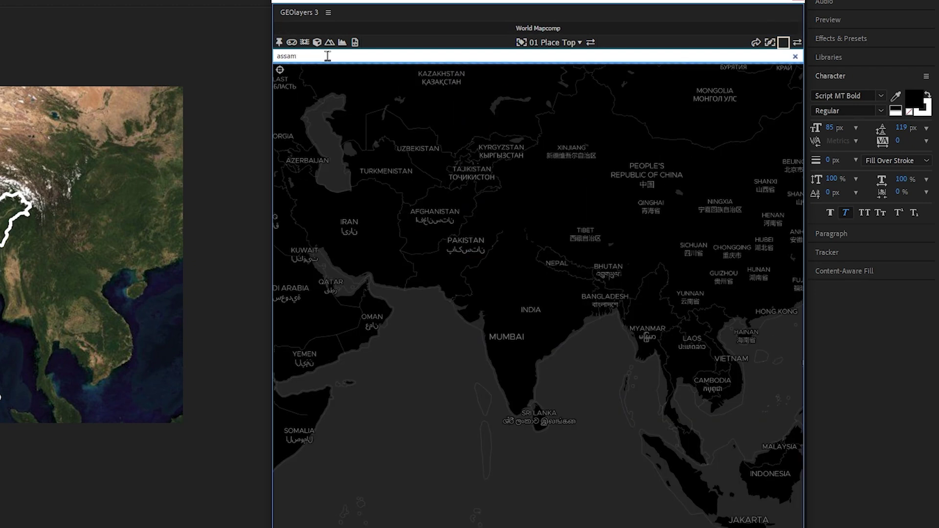
pyautogui.press('Return')
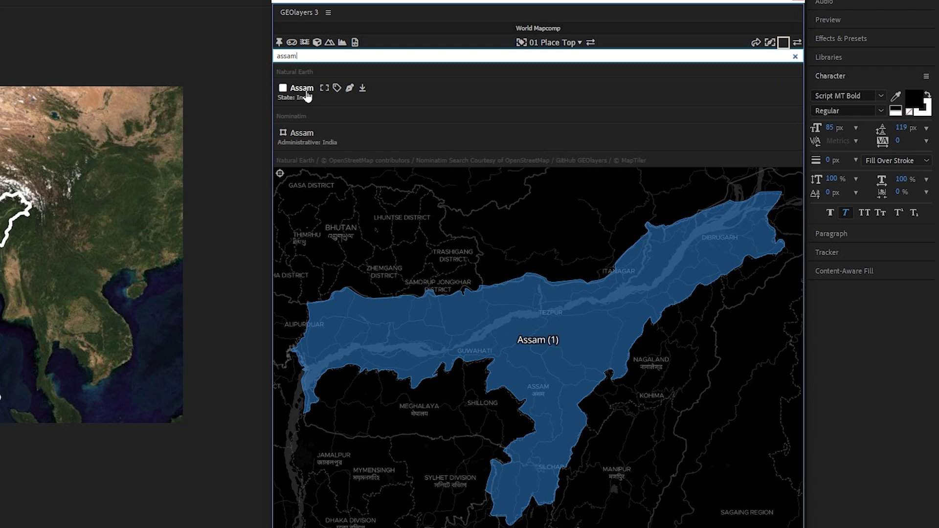
pyautogui.click(362, 88)
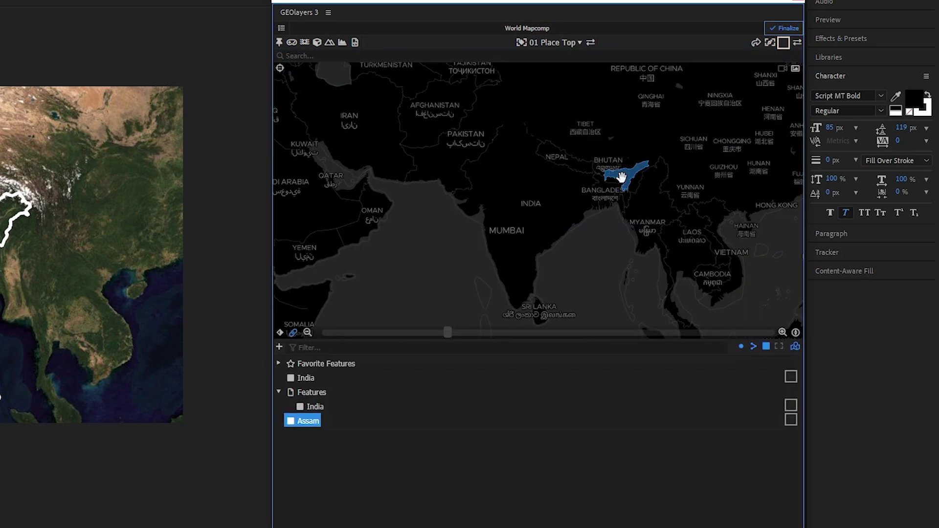
# Apply a solid brown fill style to the Assam feature and draw it as a layer on the map composition
pyautogui.click(313, 423)
pyautogui.click(319, 424)
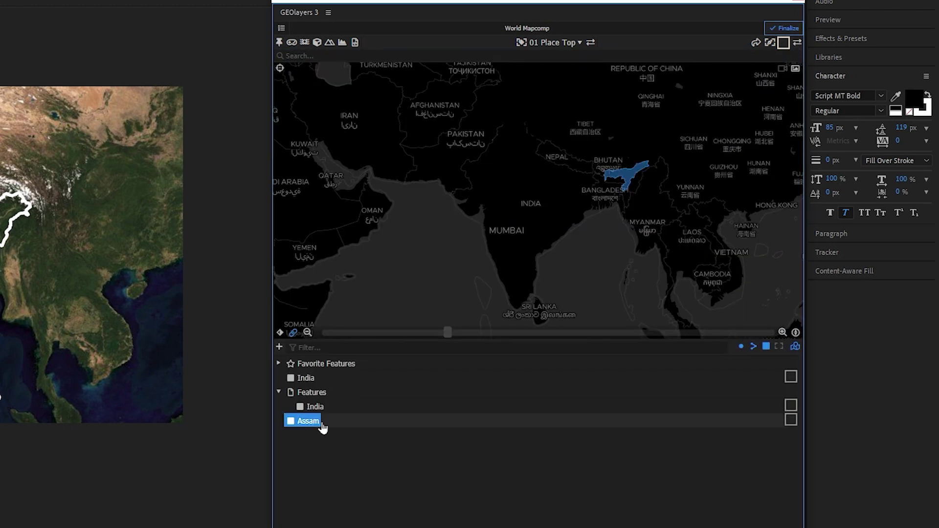
pyautogui.click(783, 43)
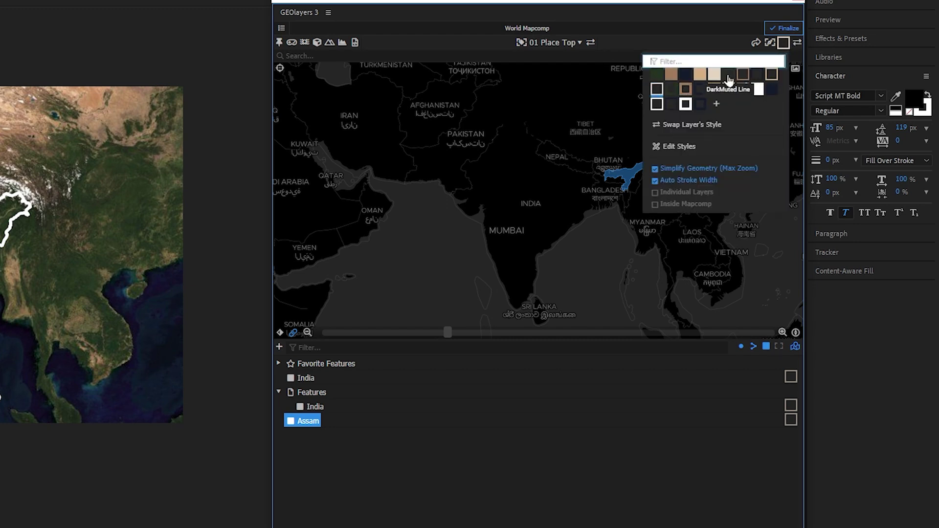
pyautogui.click(673, 74)
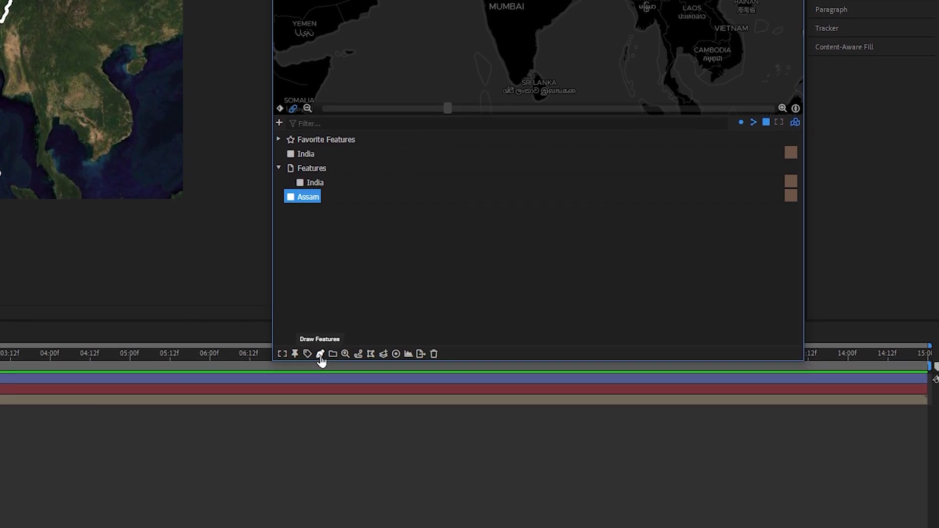
pyautogui.click(320, 354)
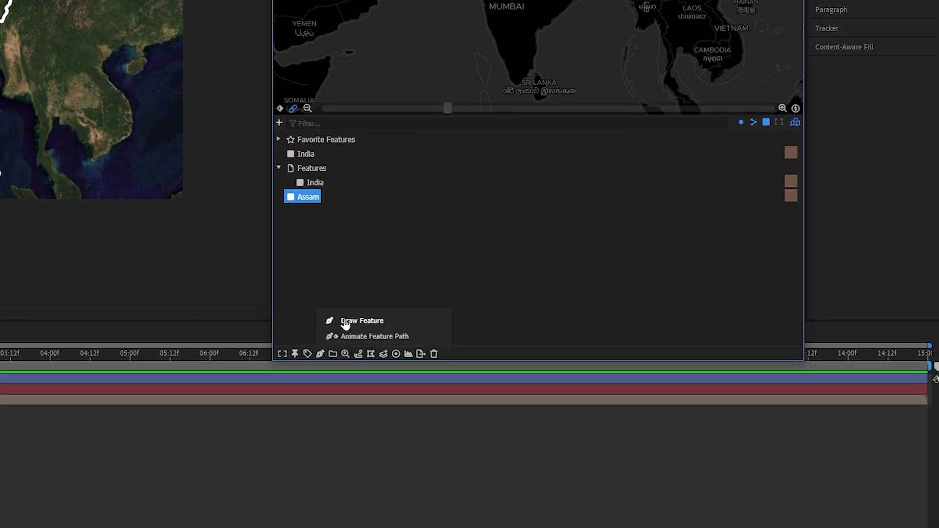
pyautogui.click(346, 321)
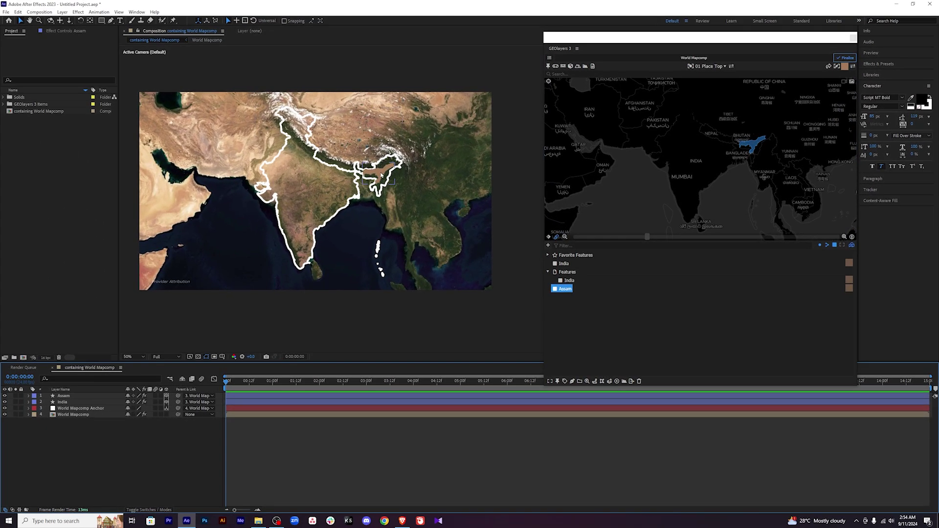
# Zoom and pan World Mapcomp so that the state of Assam fills most of the composition frame
pyautogui.scroll(-1, 419, 183)
pyautogui.scroll(6, 762, 140)
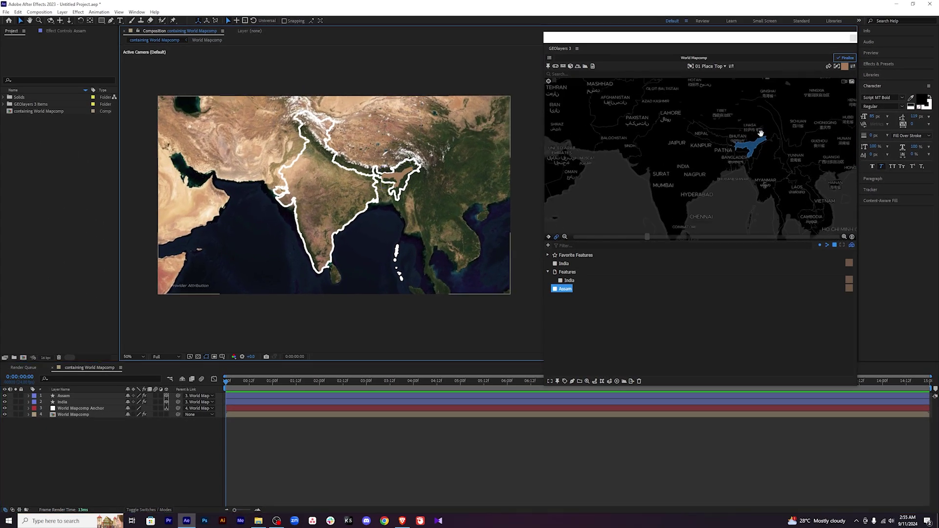
pyautogui.scroll(-6, 769, 141)
pyautogui.scroll(3, 765, 137)
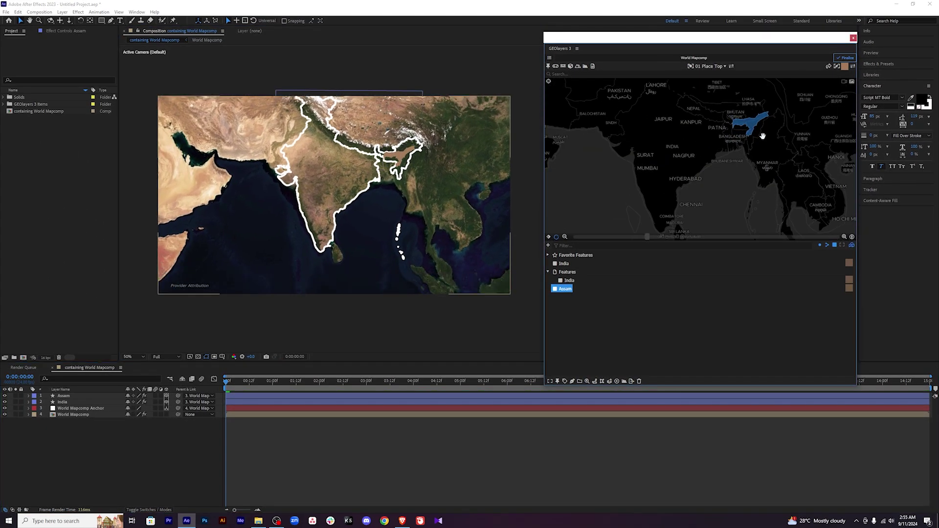
pyautogui.moveTo(763, 136); pyautogui.dragTo(759, 170)
pyautogui.scroll(2, 758, 169)
pyautogui.scroll(2, 757, 170)
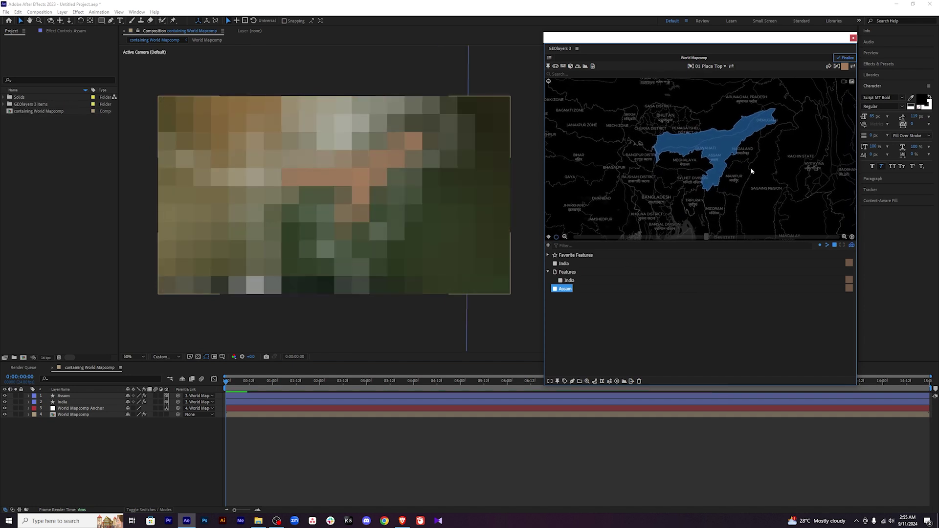
pyautogui.scroll(1, 752, 181)
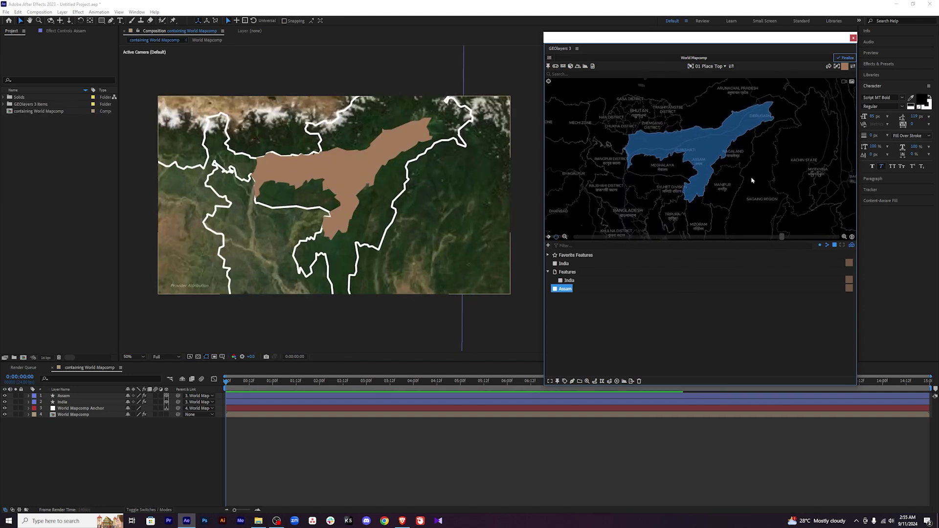
# Centre Assam in the map frame and change the Assam layer's fill color to bright green
pyautogui.moveTo(757, 180)
pyautogui.mouseDown()
pyautogui.moveTo(786, 176)
pyautogui.moveTo(772, 191)
pyautogui.mouseUp()
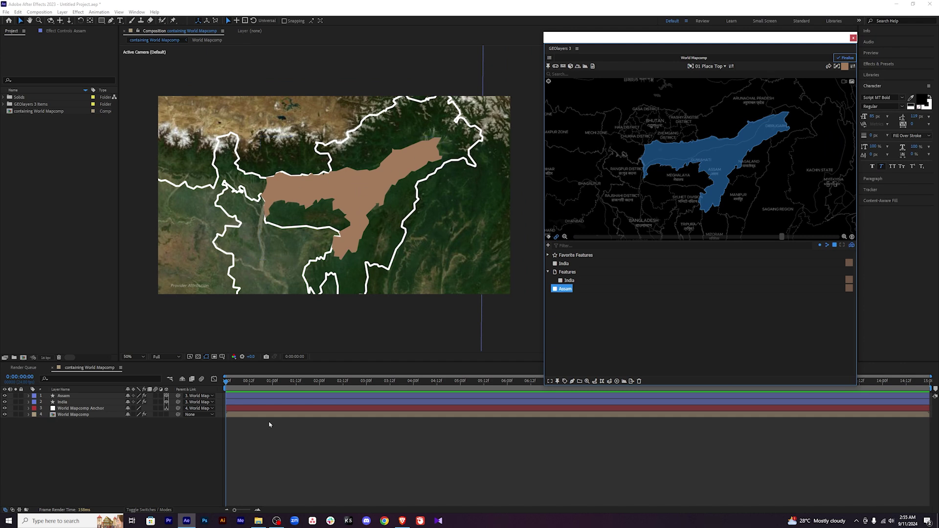
pyautogui.click(256, 397)
pyautogui.click(268, 423)
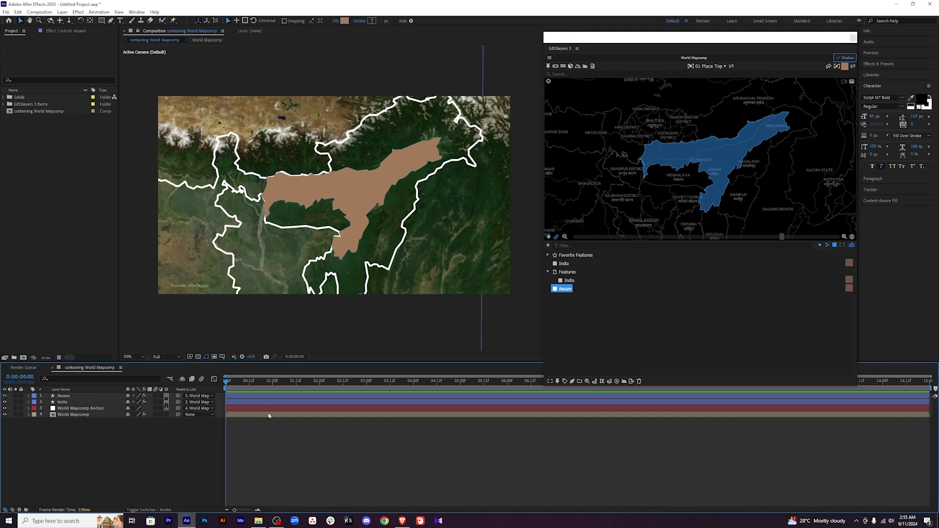
pyautogui.click(270, 399)
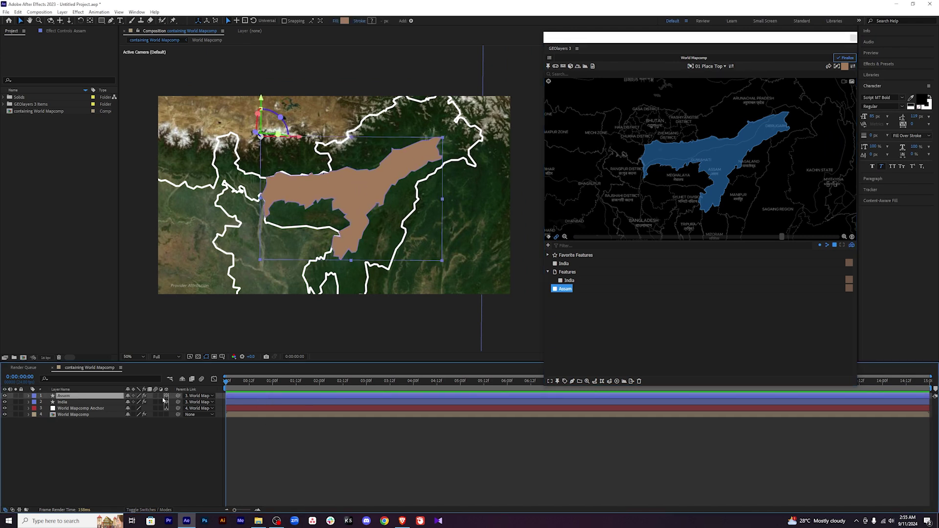
pyautogui.click(344, 21)
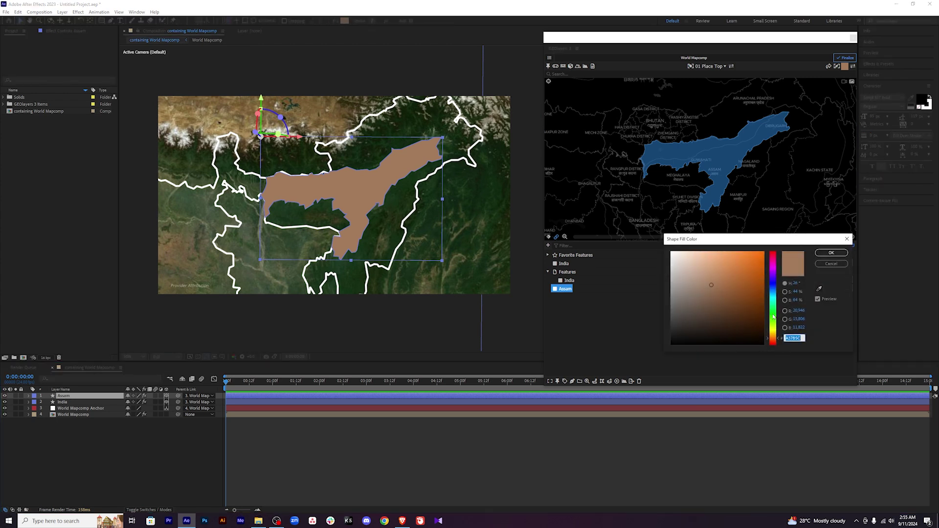
pyautogui.click(774, 314)
pyautogui.moveTo(748, 304); pyautogui.dragTo(778, 265)
pyautogui.click(832, 253)
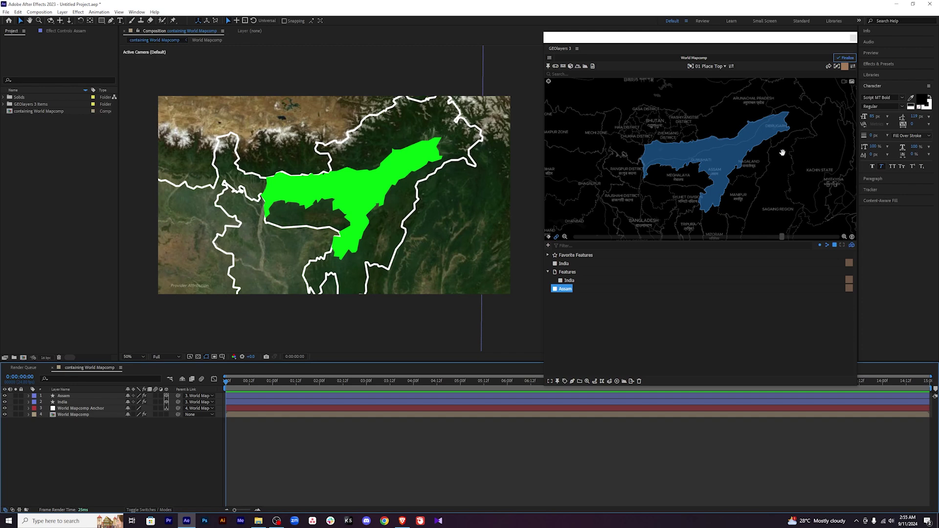
# Zoom the map out to all of India and draw Gujarat in orange and Karnataka in cyan as filled layers
pyautogui.scroll(-5, 794, 156)
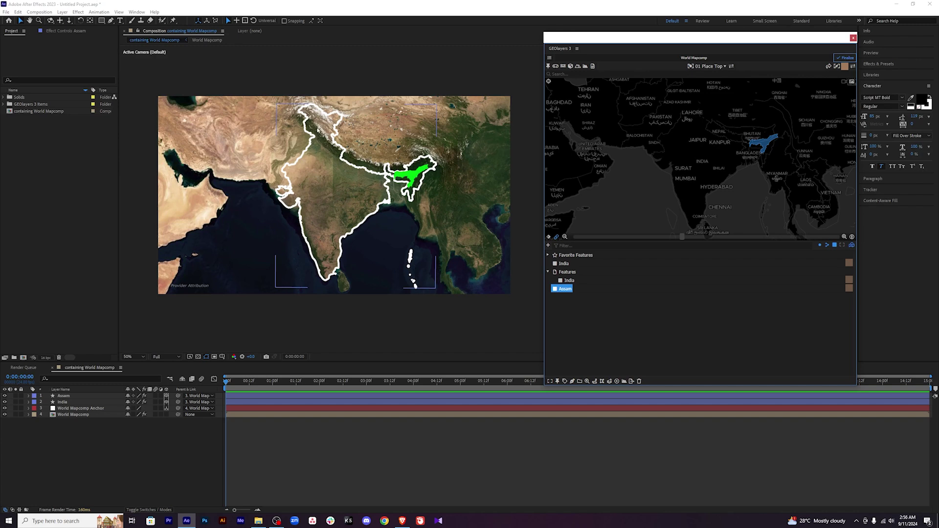
pyautogui.click(383, 471)
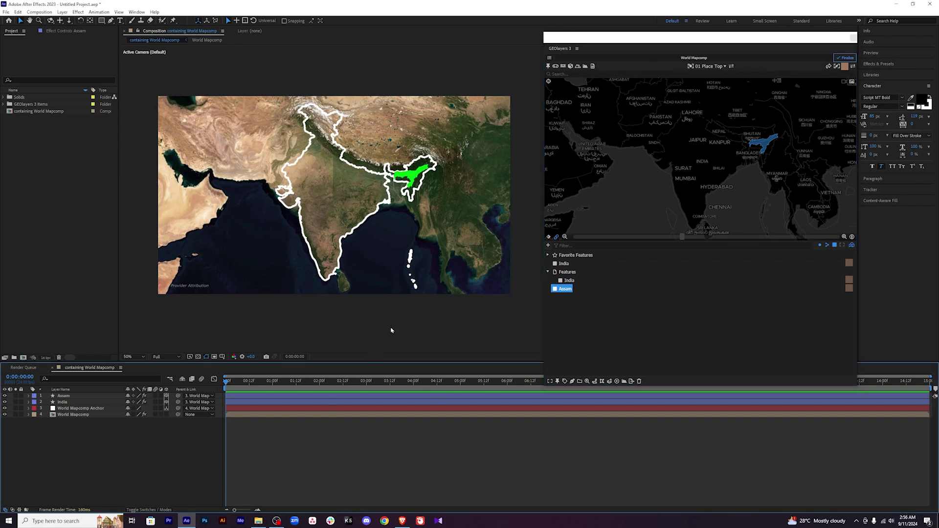
pyautogui.click(574, 73)
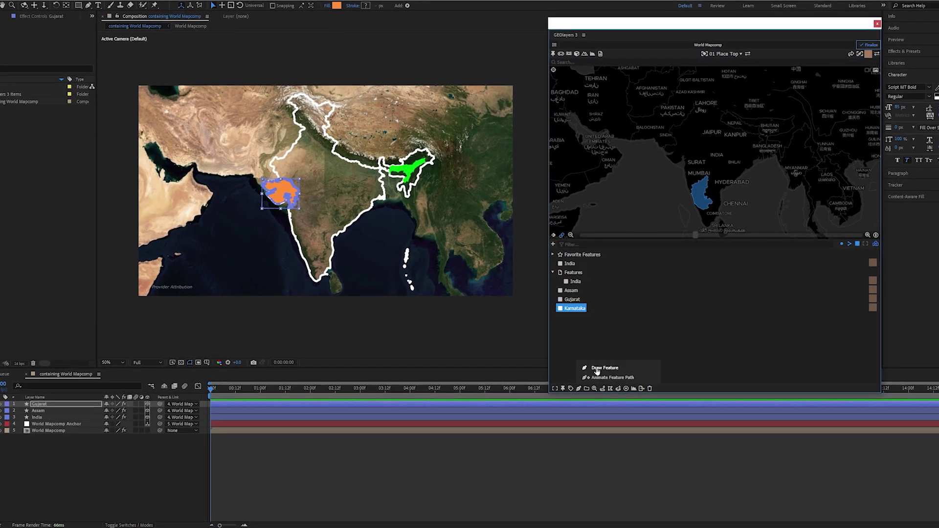
pyautogui.click(512, 465)
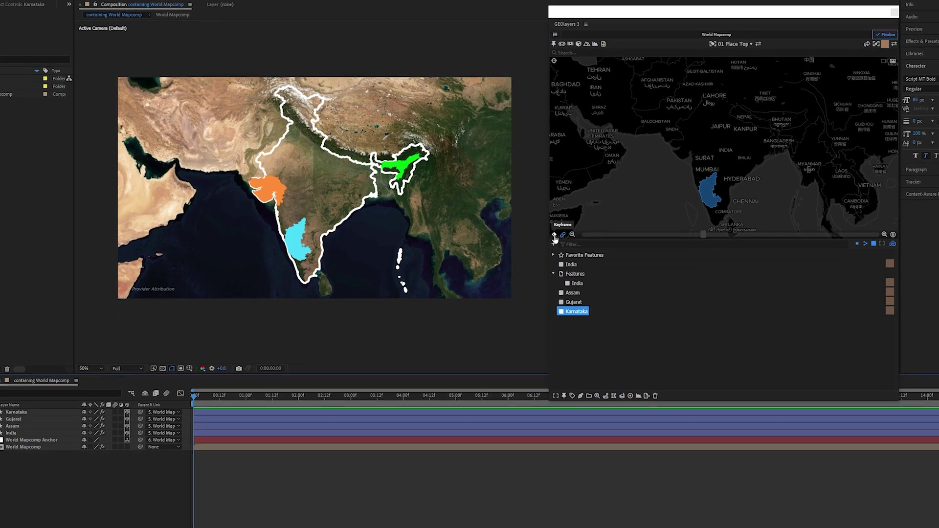
# Keyframe the World Mapcomp view of India at the start of the timeline and move the current time to 0:00:02:01
pyautogui.click(550, 236)
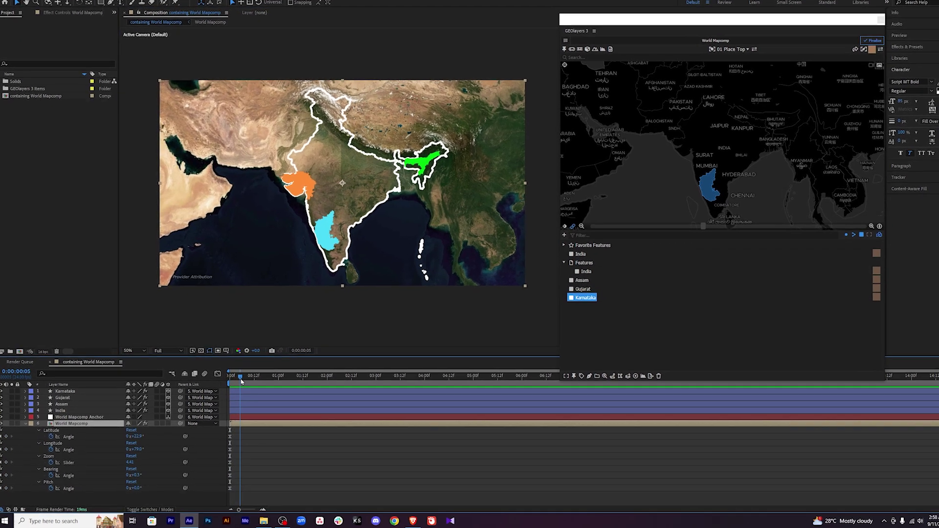
pyautogui.moveTo(234, 382); pyautogui.dragTo(329, 383)
pyautogui.moveTo(411, 333); pyautogui.dragTo(401, 334)
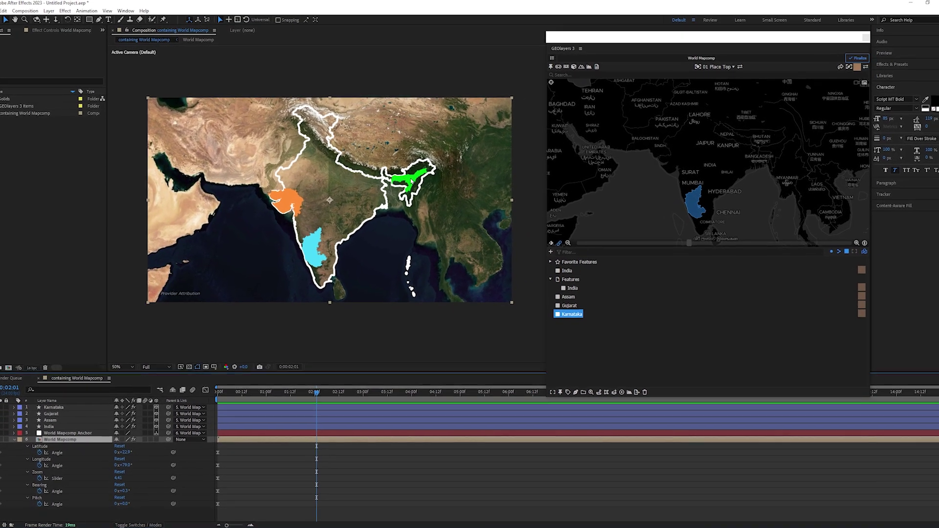
# Zoom and pan the map to a close-up of Assam at 0:00:02:01 and tilt it to a pitch of about 42°
pyautogui.scroll(5, 787, 160)
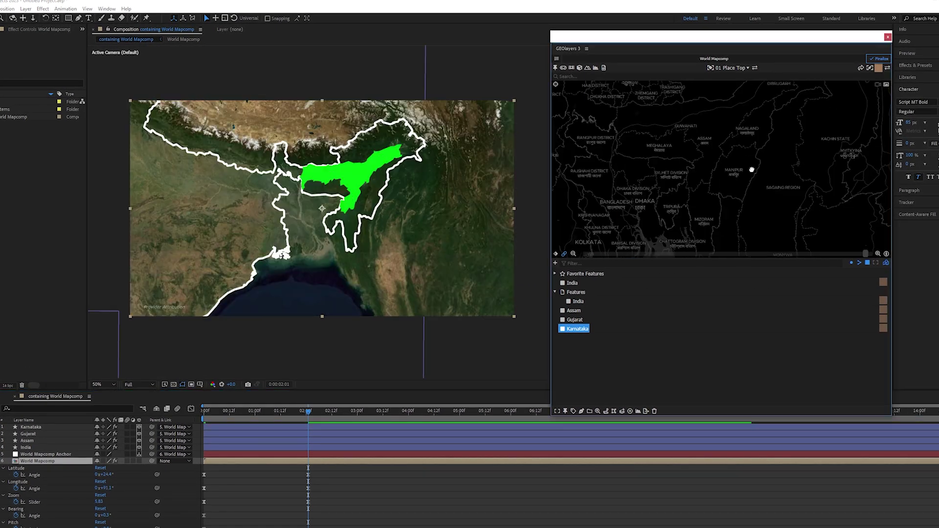
pyautogui.scroll(2, 744, 172)
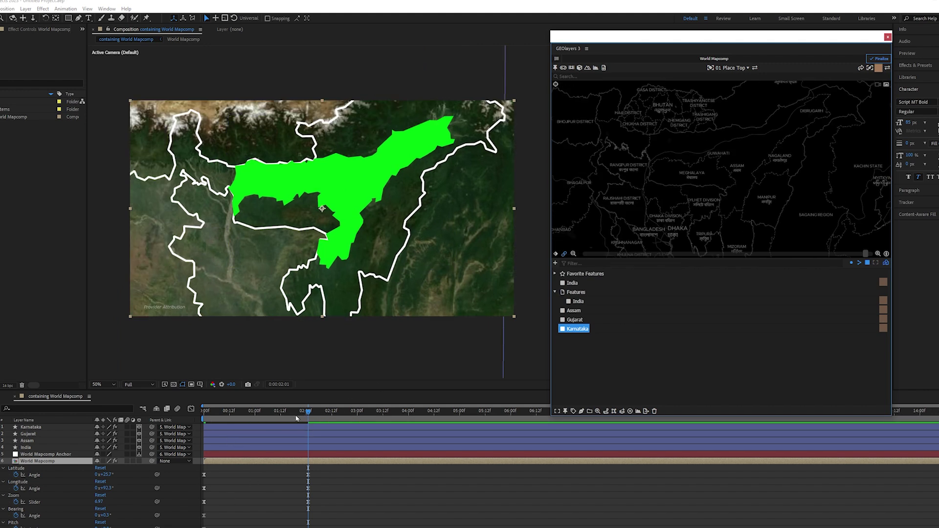
pyautogui.moveTo(775, 192); pyautogui.dragTo(771, 195)
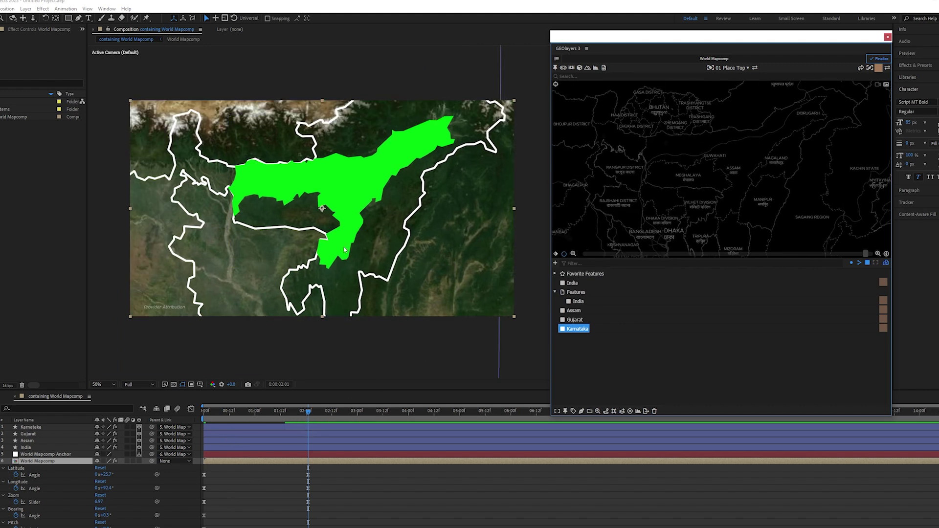
pyautogui.moveTo(788, 190); pyautogui.dragTo(781, 191)
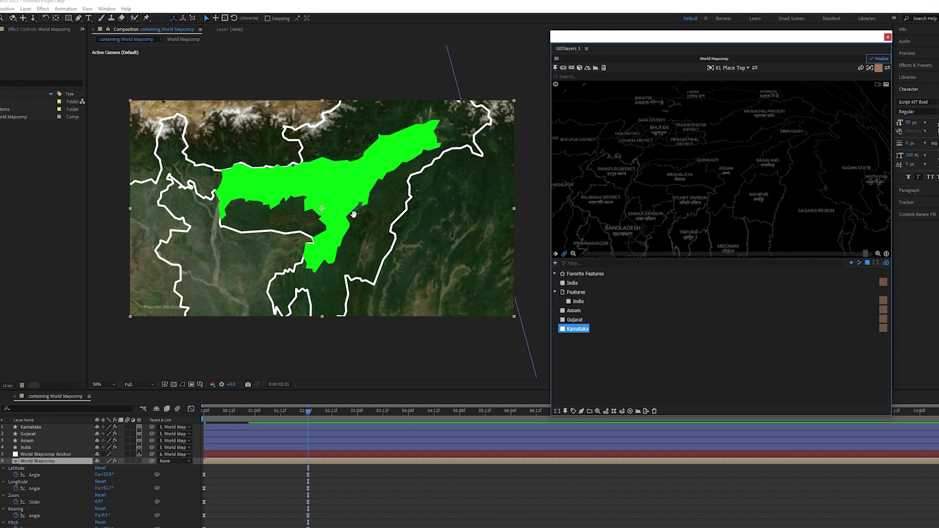
pyautogui.scroll(-1, 733, 189)
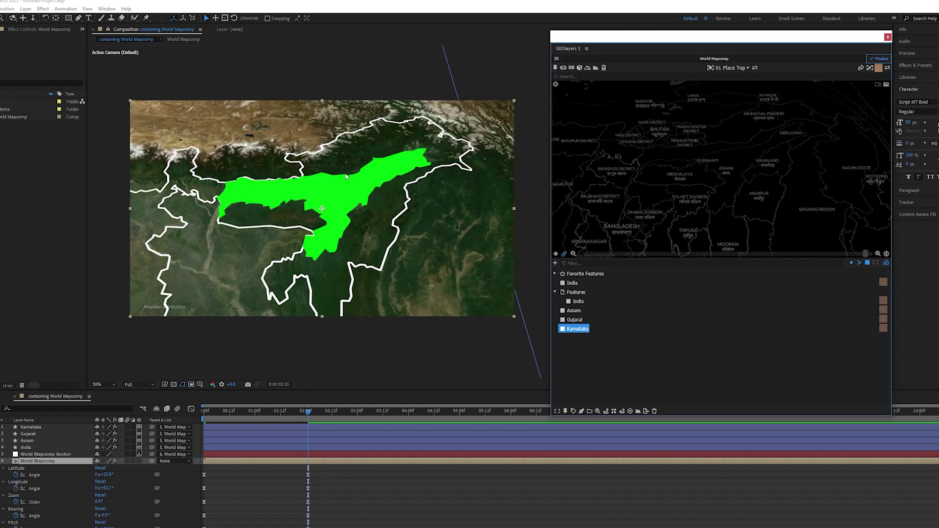
# Preview the camera move from the full India view to the tilted Assam close-up
pyautogui.click(309, 412)
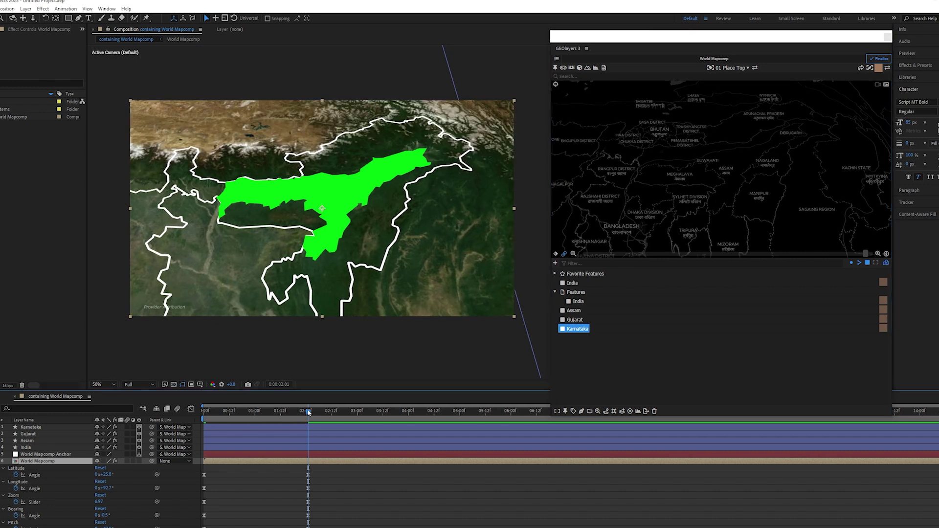
pyautogui.press('space')
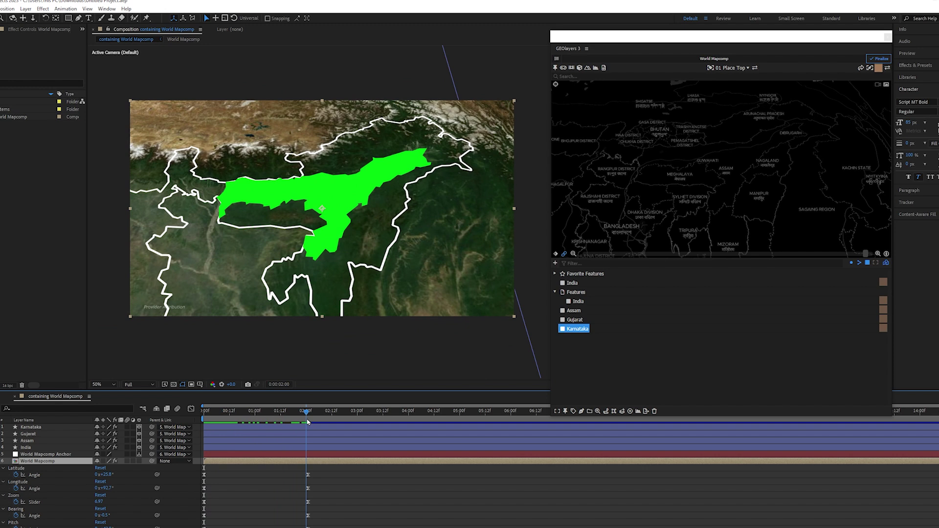
pyautogui.moveTo(299, 420); pyautogui.dragTo(196, 400)
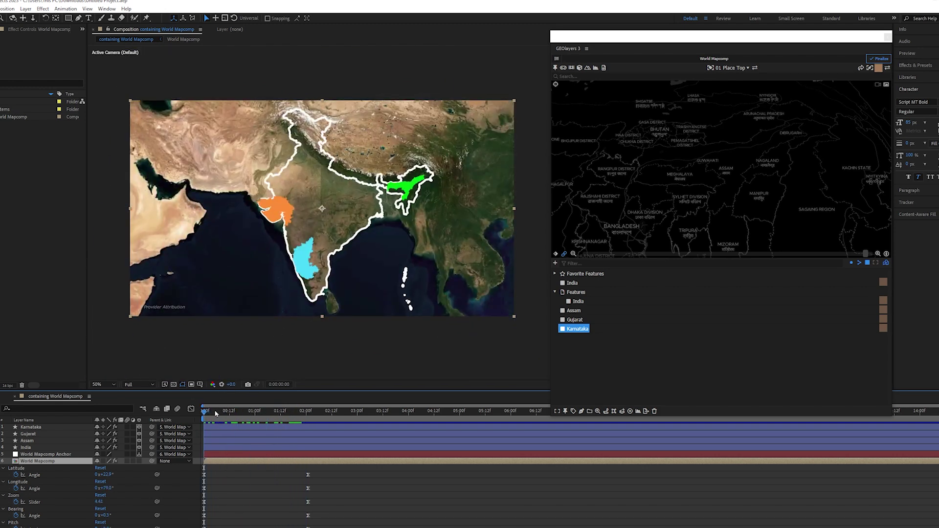
pyautogui.moveTo(216, 413)
pyautogui.mouseDown()
pyautogui.moveTo(310, 415)
pyautogui.moveTo(224, 405)
pyautogui.mouseUp()
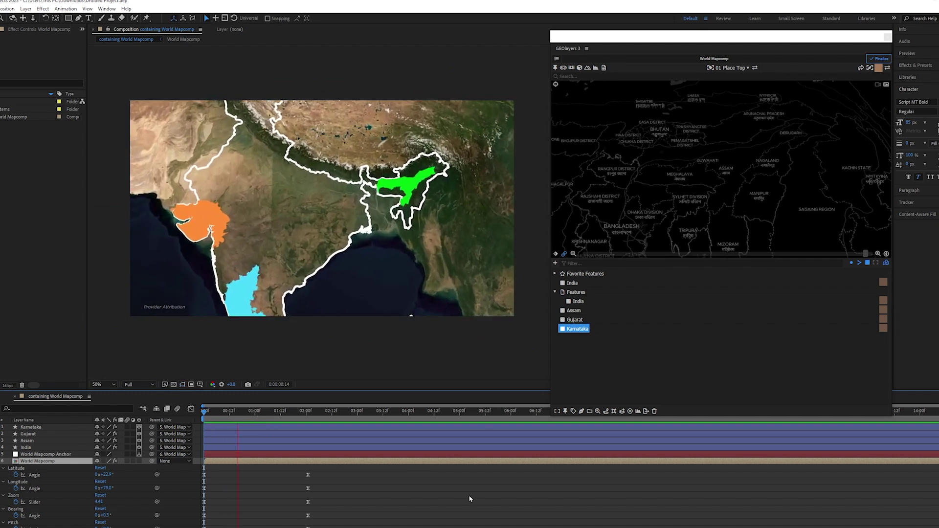
pyautogui.press('space')
pyautogui.press('space')
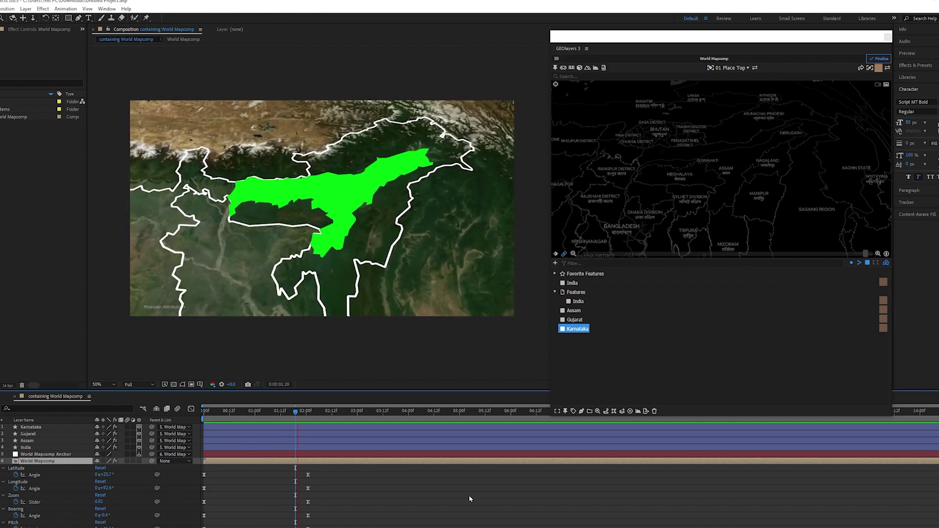
# Go to 0:00:04:00 and pan the map westward across India from Assam towards Gujarat
pyautogui.moveTo(325, 407); pyautogui.dragTo(413, 412)
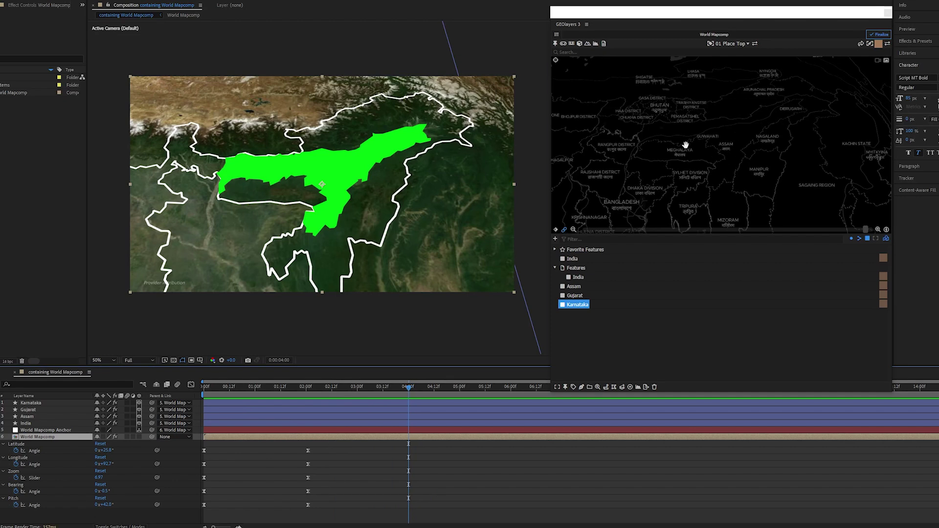
pyautogui.moveTo(685, 145); pyautogui.dragTo(788, 131)
pyautogui.moveTo(664, 159); pyautogui.dragTo(759, 139)
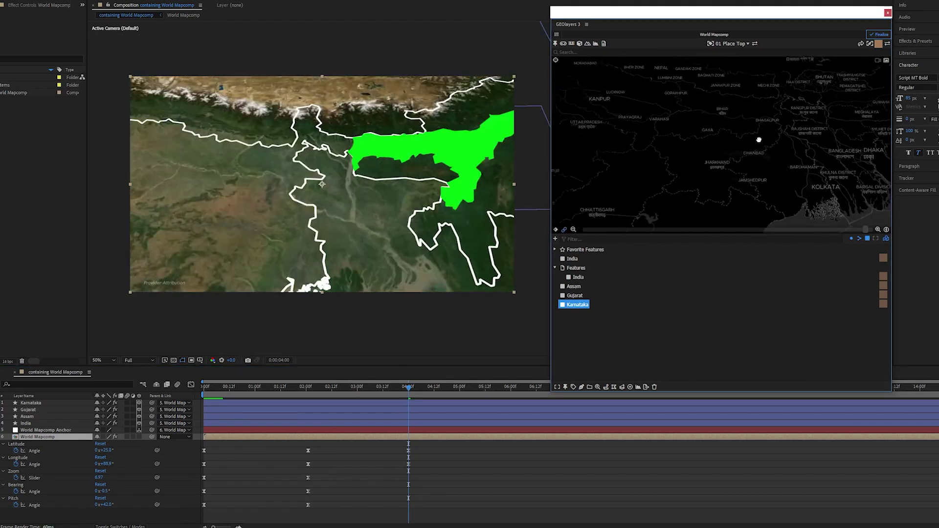
pyautogui.moveTo(677, 174); pyautogui.dragTo(745, 151)
pyautogui.moveTo(676, 168); pyautogui.dragTo(720, 153)
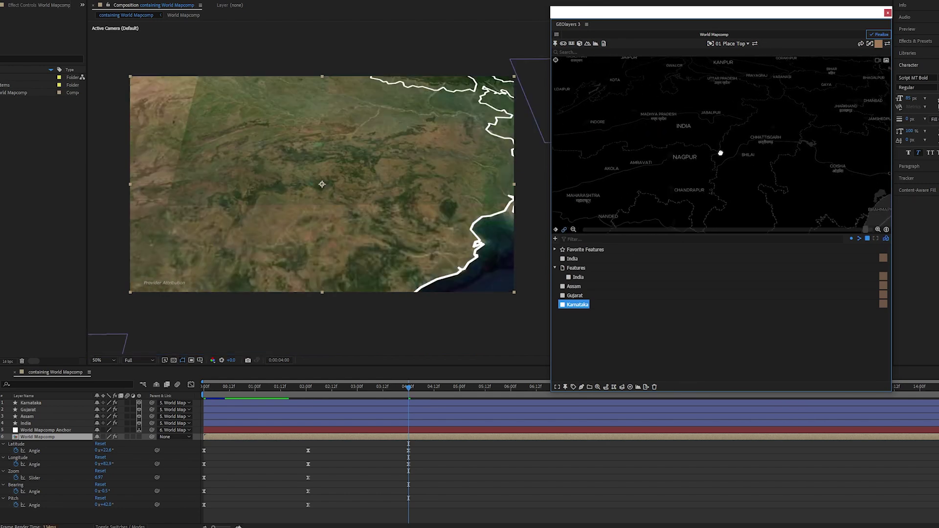
pyautogui.moveTo(655, 159); pyautogui.dragTo(751, 158)
pyautogui.moveTo(660, 162); pyautogui.dragTo(762, 168)
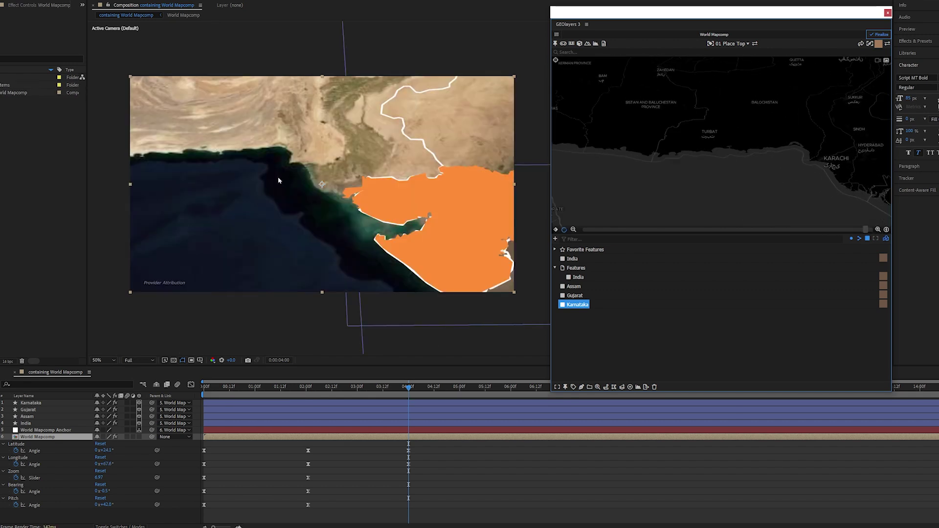
# Centre Gujarat in the frame at 0:00:04:00, rotating the view and tilting it to a pitch of about 55°
pyautogui.moveTo(797, 171); pyautogui.dragTo(600, 108)
pyautogui.moveTo(759, 147); pyautogui.dragTo(688, 132)
pyautogui.moveTo(817, 153); pyautogui.dragTo(792, 155)
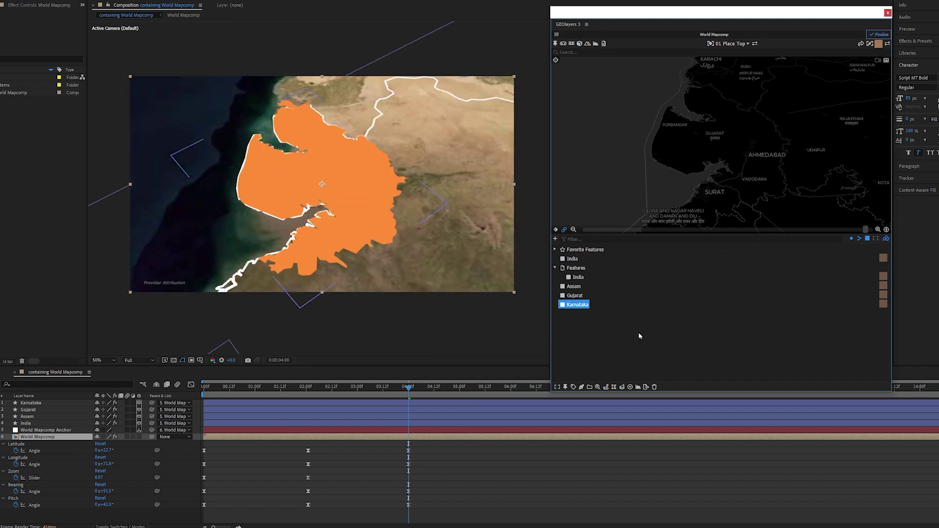
pyautogui.moveTo(782, 198); pyautogui.dragTo(823, 182)
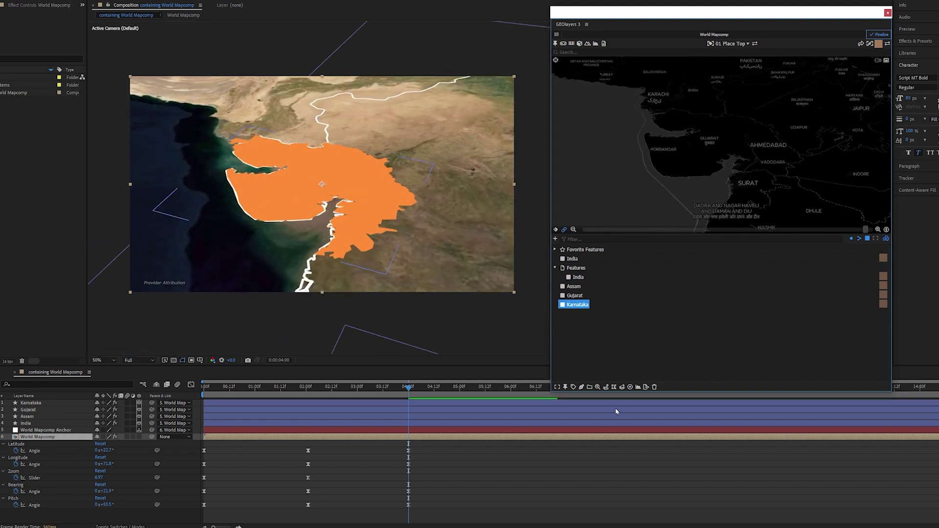
# Play and scrub through the map animation from India to Assam and Gujarat, and return to the first frame
pyautogui.press('Home')
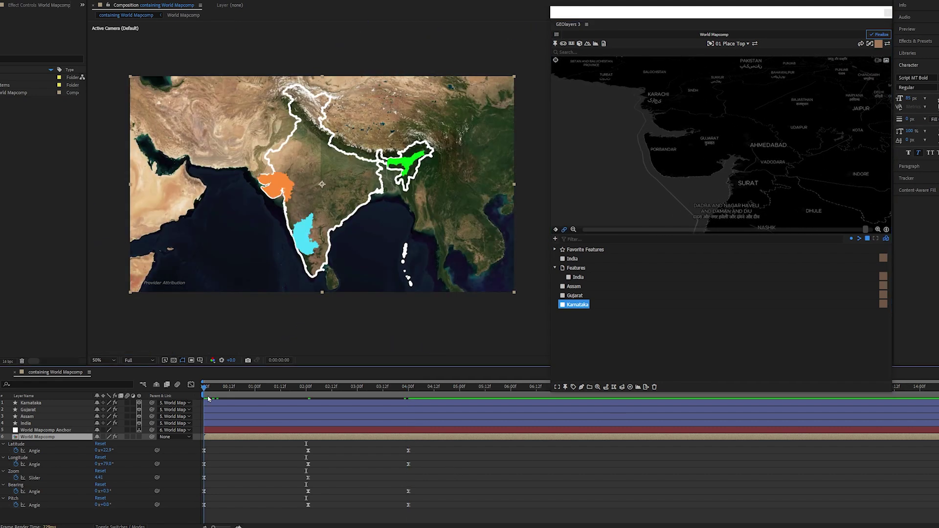
pyautogui.moveTo(208, 397); pyautogui.dragTo(308, 386)
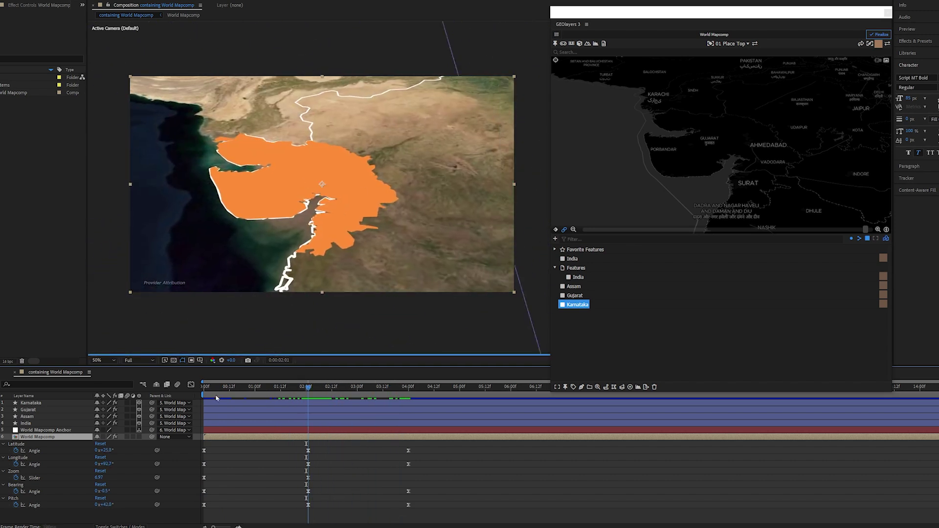
pyautogui.press('Home')
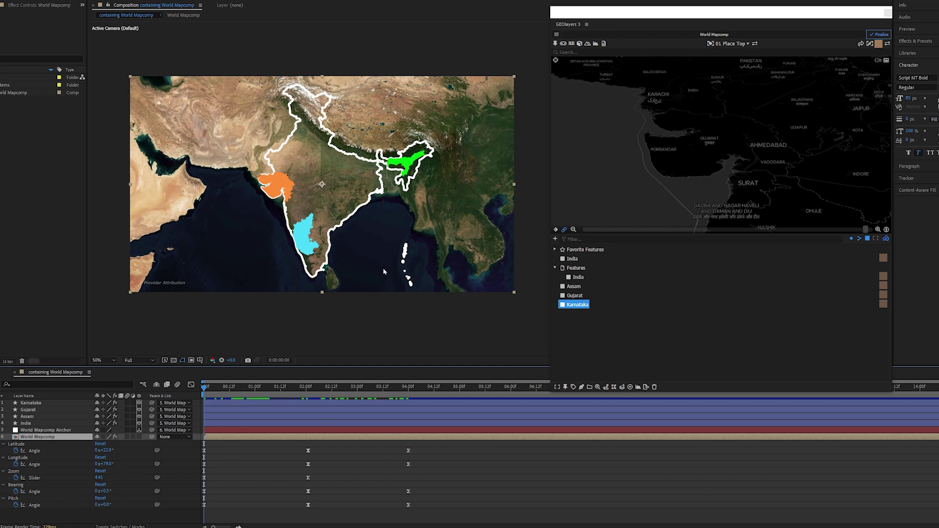
pyautogui.click(216, 393)
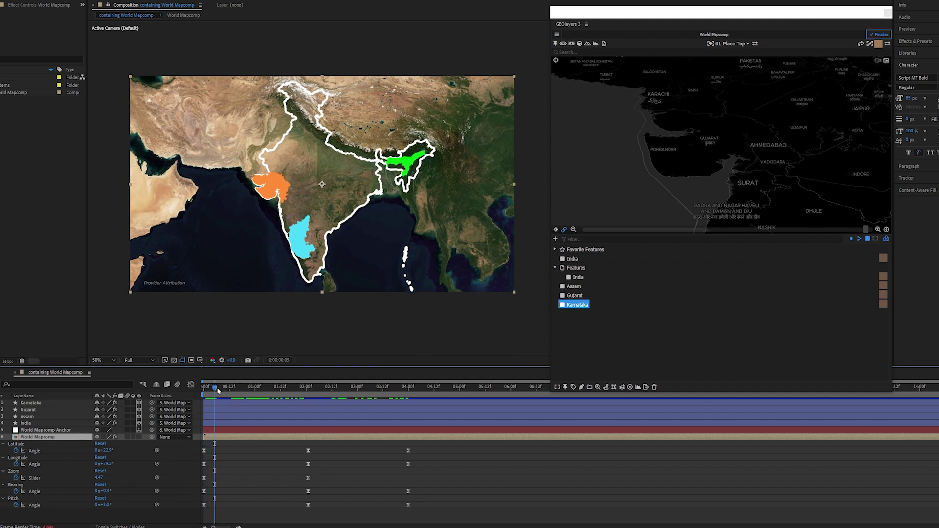
pyautogui.press('space')
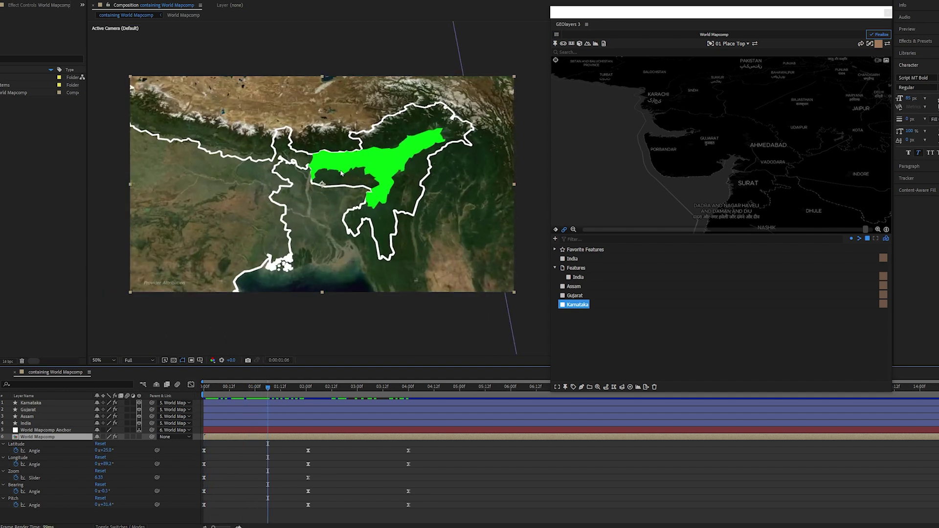
pyautogui.moveTo(265, 389); pyautogui.dragTo(205, 389)
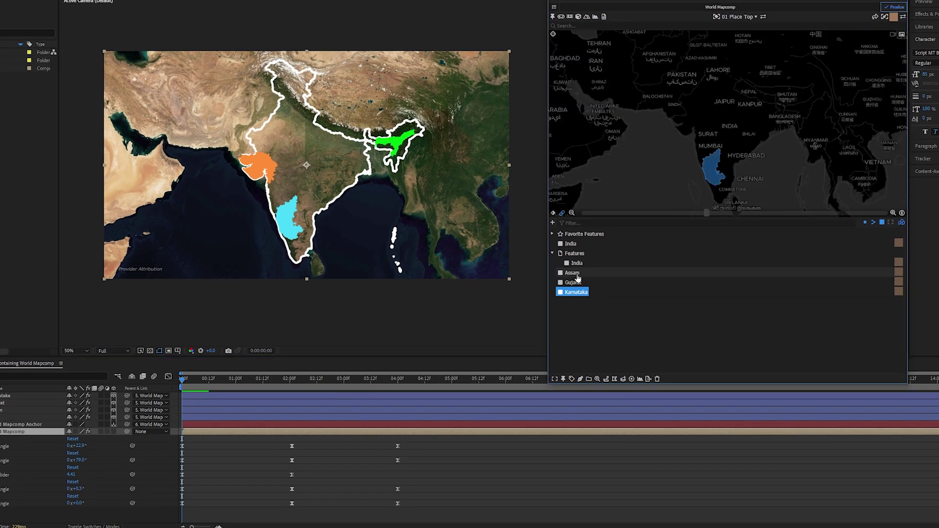
# Add a label to the Assam feature and scrub to 0:00:02:01 to check it over the close-up
pyautogui.click(573, 273)
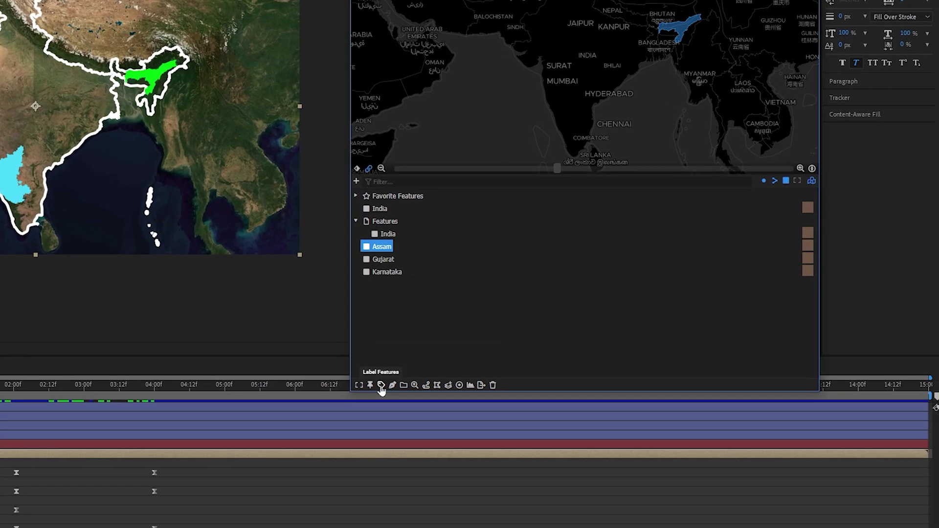
pyautogui.click(381, 386)
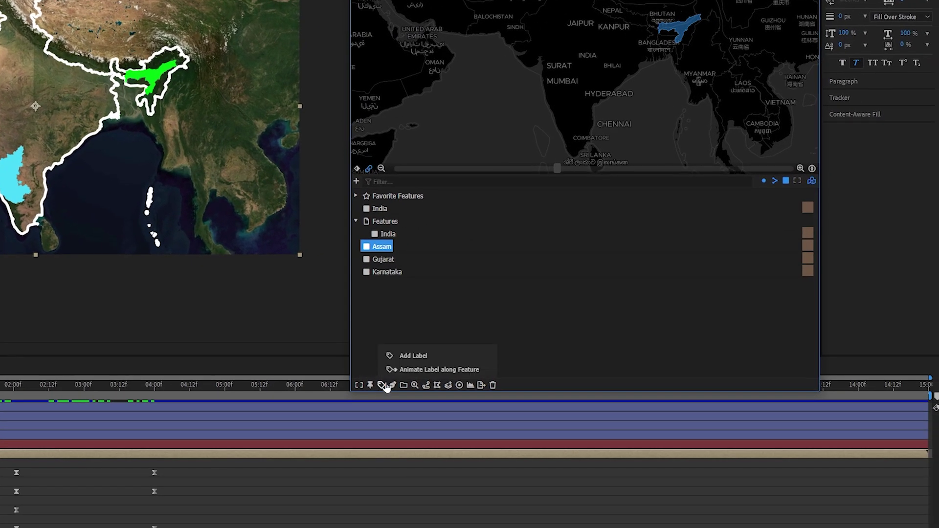
pyautogui.click(408, 356)
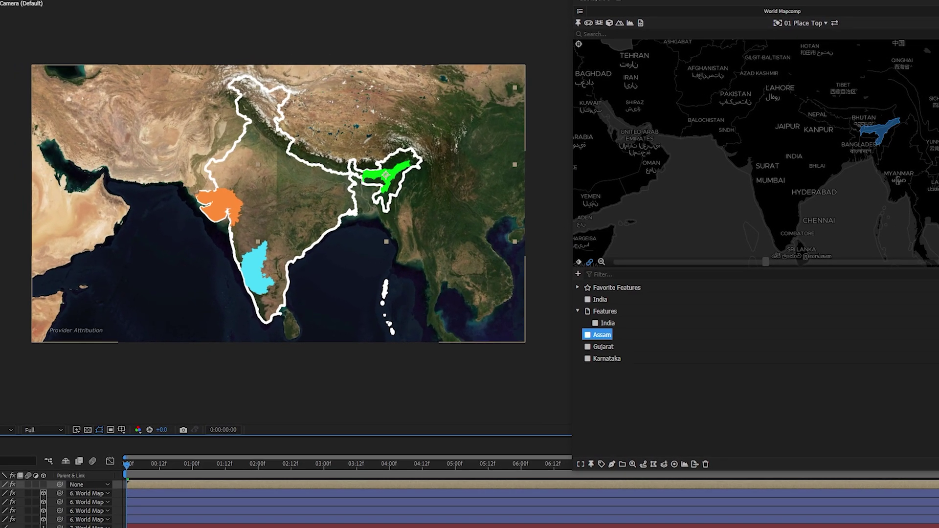
pyautogui.moveTo(133, 465); pyautogui.dragTo(145, 465)
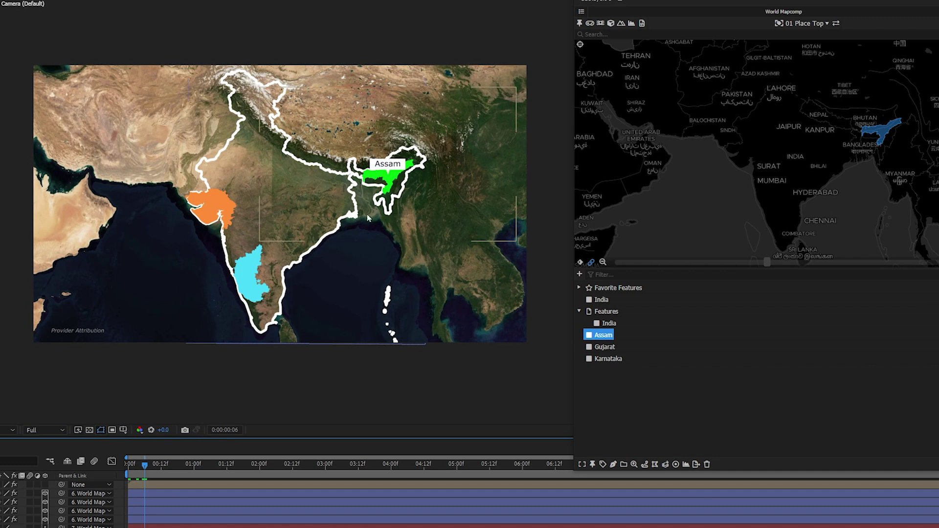
pyautogui.moveTo(145, 465); pyautogui.dragTo(262, 457)
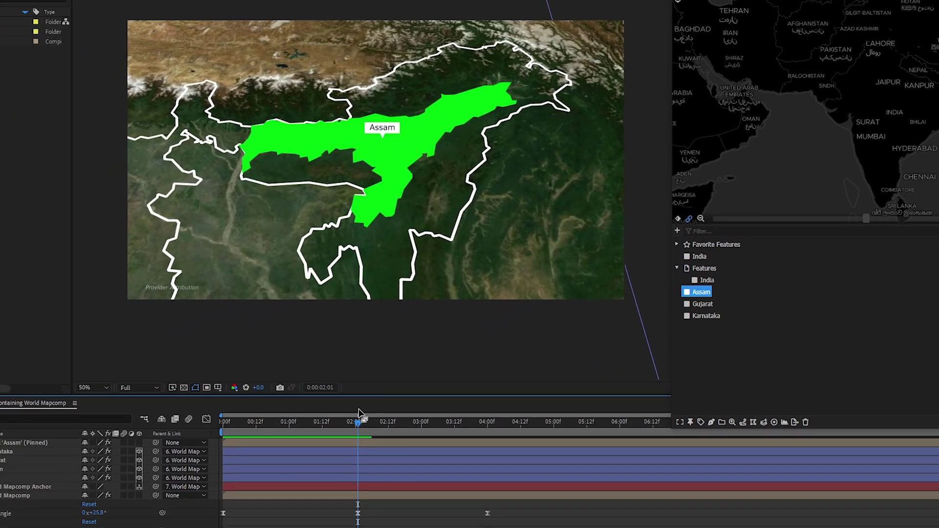
# Try to keyframe the Assam label's scale from 143% at 0:00:00:04 to 202% at 0:00:02:01, easing both keyframes
pyautogui.click(256, 445)
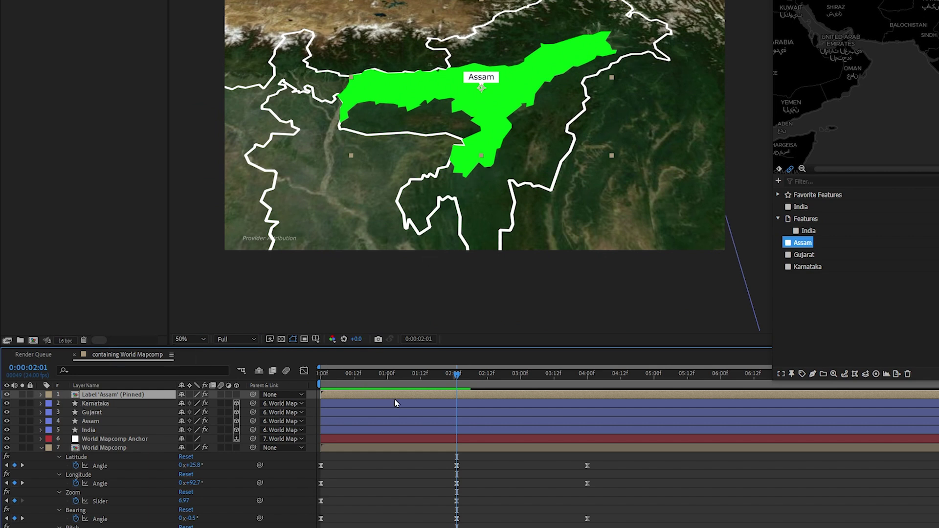
pyautogui.press('s')
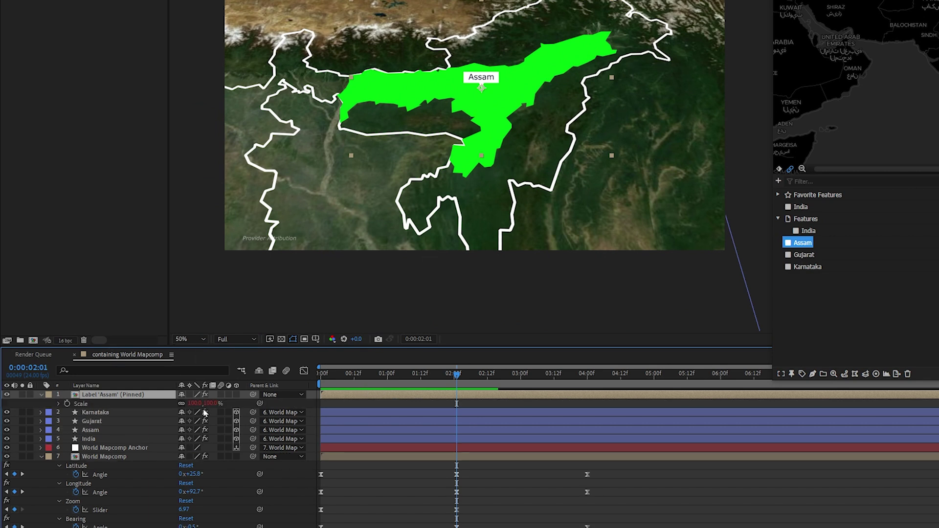
pyautogui.moveTo(194, 405); pyautogui.dragTo(231, 400)
pyautogui.click(68, 404)
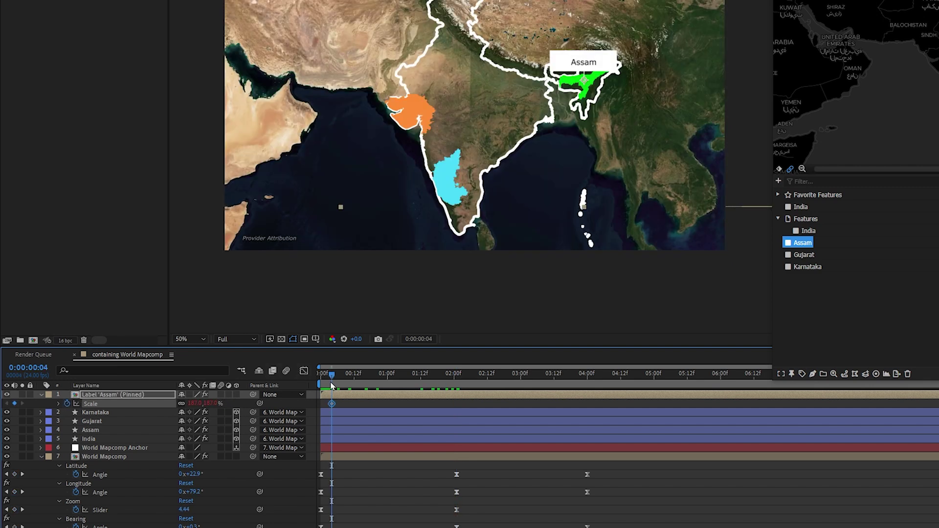
pyautogui.moveTo(198, 404)
pyautogui.mouseDown()
pyautogui.moveTo(185, 403)
pyautogui.moveTo(207, 402)
pyautogui.mouseUp()
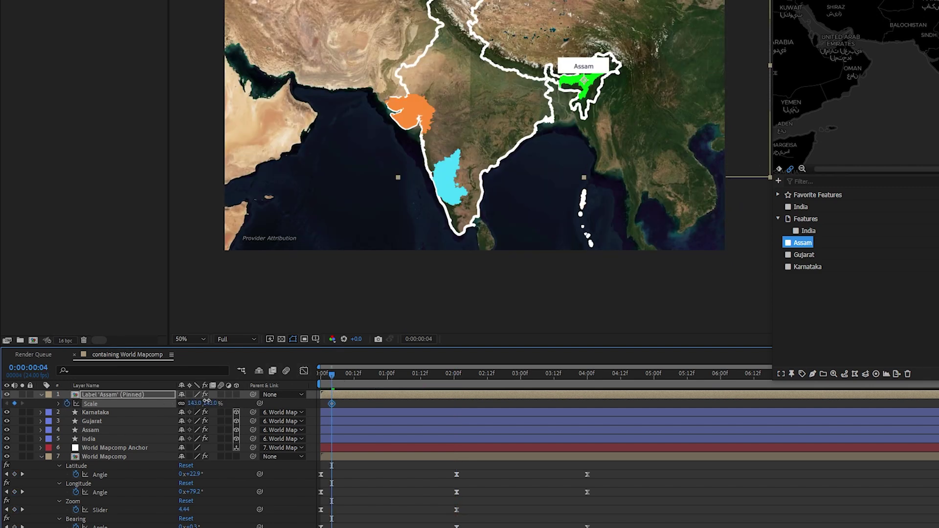
pyautogui.moveTo(335, 374); pyautogui.dragTo(457, 377)
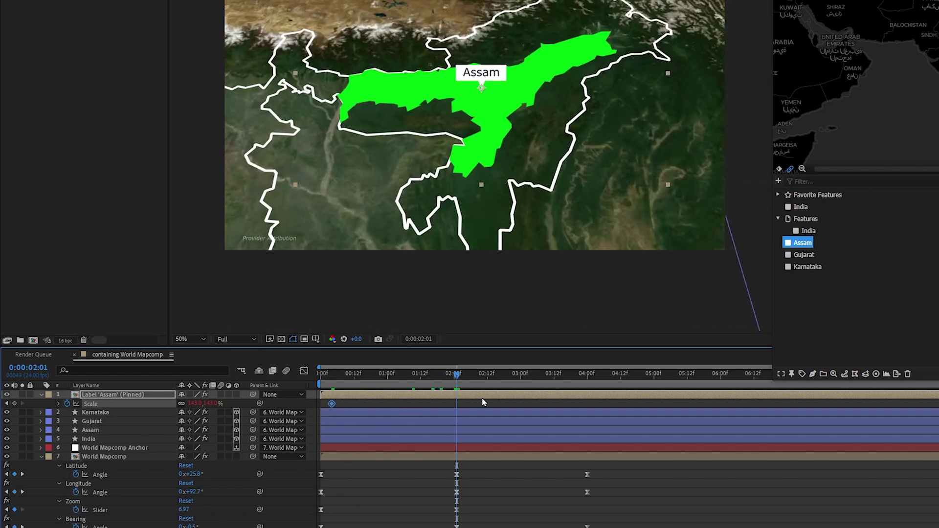
pyautogui.moveTo(196, 405); pyautogui.dragTo(224, 402)
pyautogui.click(566, 404)
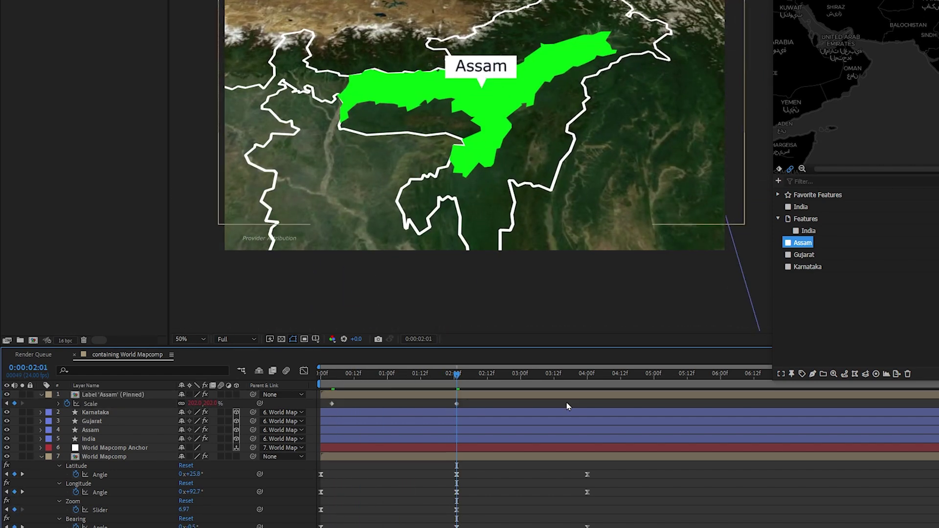
pyautogui.moveTo(473, 401); pyautogui.dragTo(320, 411)
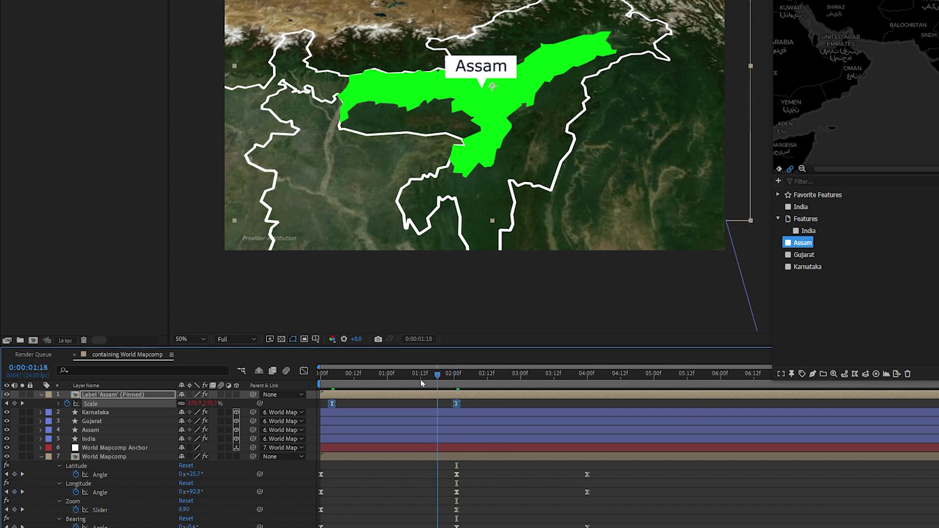
pyautogui.moveTo(467, 380); pyautogui.dragTo(320, 377)
# Shift the Assam label layer later in time so it starts at about 0:00:01:12
pyautogui.click(376, 410)
pyautogui.click(370, 396)
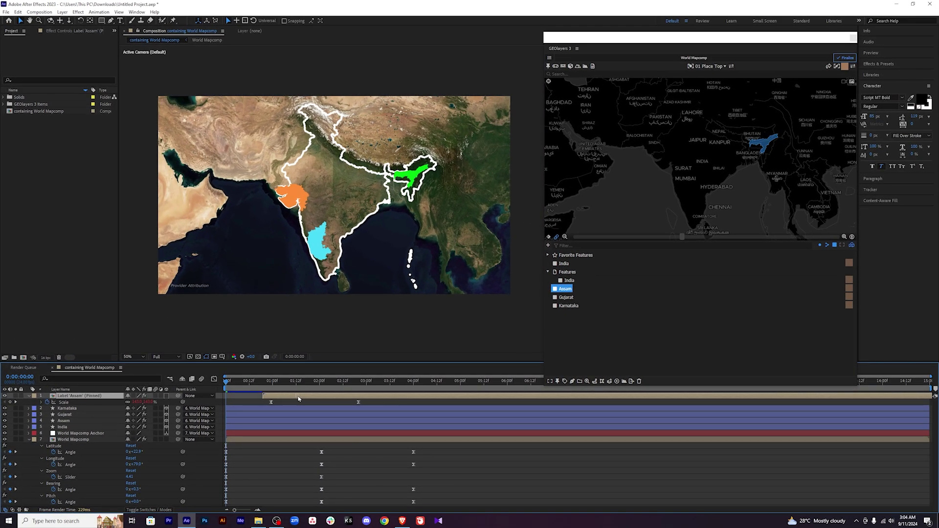
pyautogui.moveTo(225, 386); pyautogui.dragTo(338, 396)
pyautogui.moveTo(315, 400); pyautogui.dragTo(303, 408)
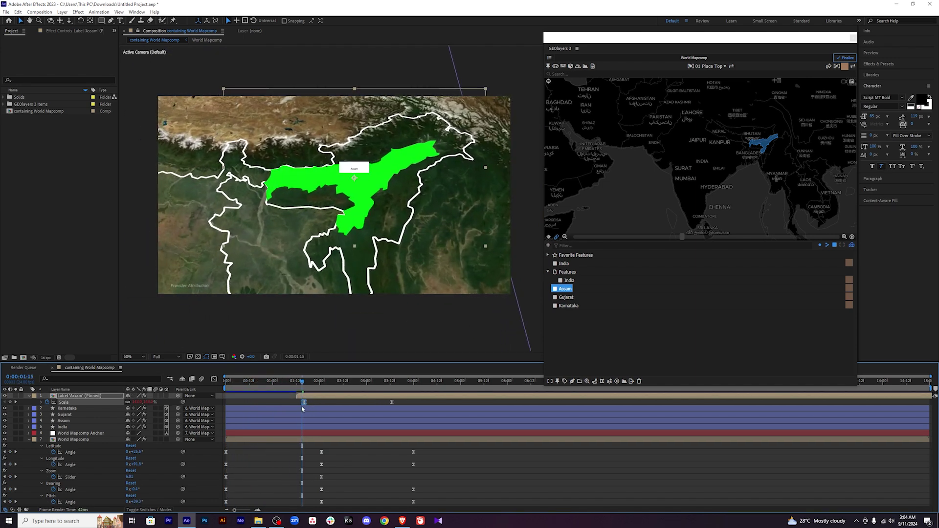
# Remove the Assam label's scale keyframes and set its scale to a constant 170%
pyautogui.press('Delete')
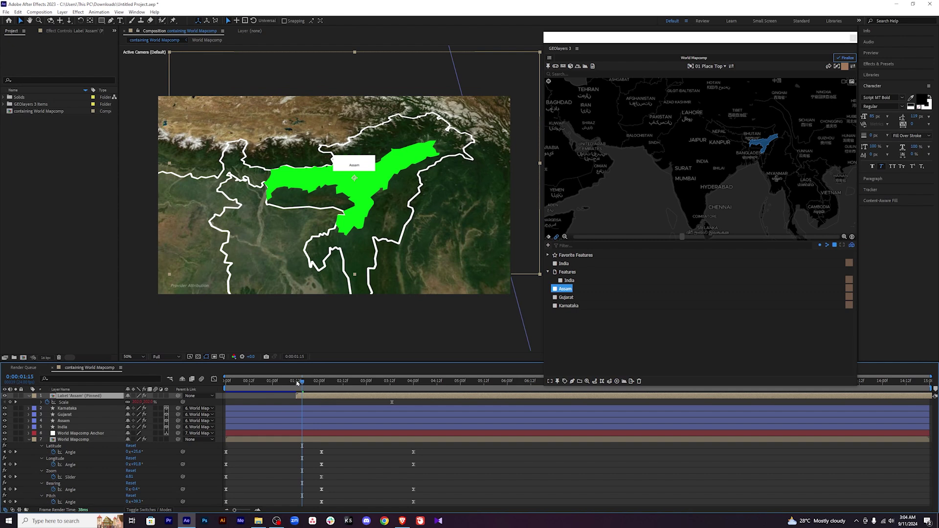
pyautogui.moveTo(297, 384)
pyautogui.mouseDown()
pyautogui.moveTo(230, 382)
pyautogui.moveTo(312, 382)
pyautogui.mouseUp()
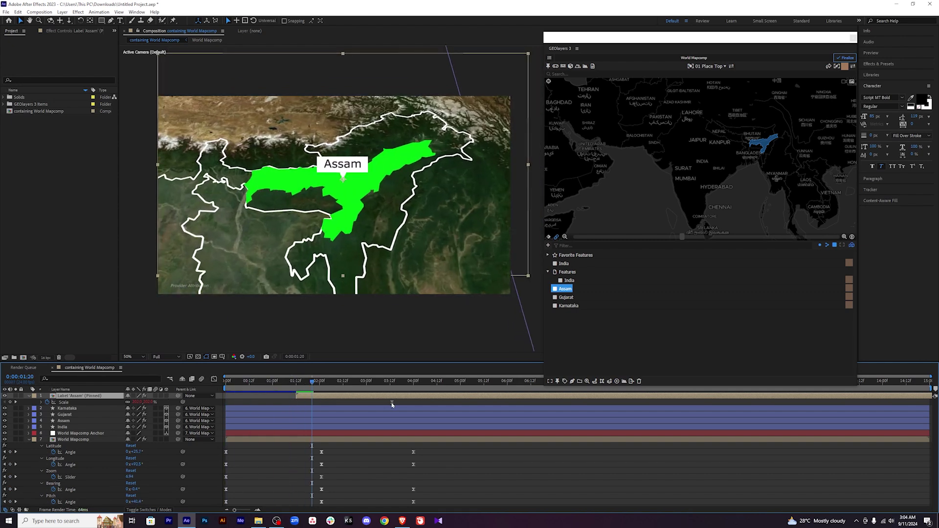
pyautogui.moveTo(392, 402); pyautogui.dragTo(312, 403)
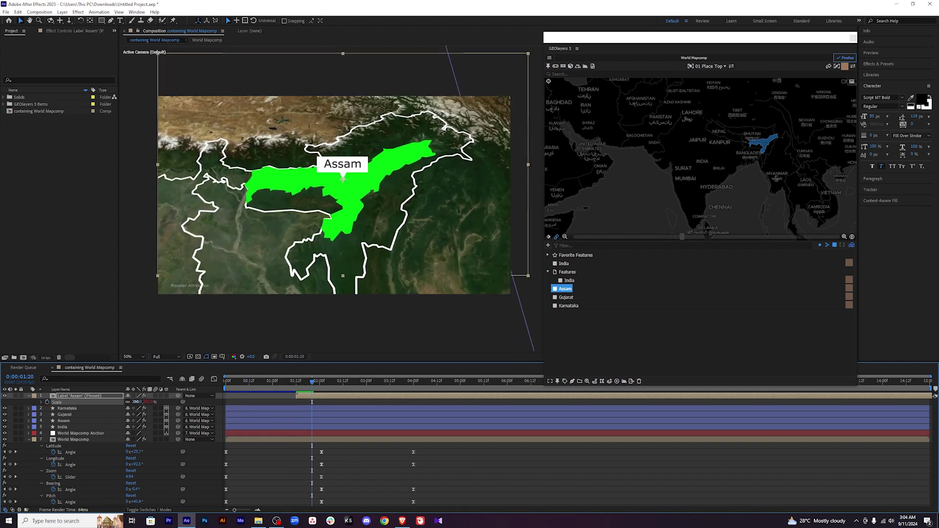
pyautogui.moveTo(136, 402); pyautogui.dragTo(121, 402)
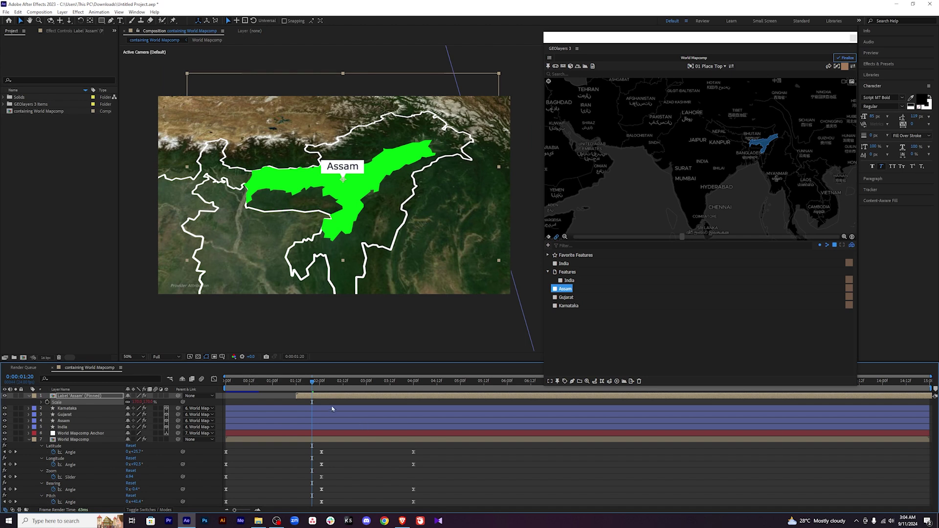
# Go to 0:00:03:21 and add a label to the Gujarat feature
pyautogui.moveTo(315, 387); pyautogui.dragTo(409, 387)
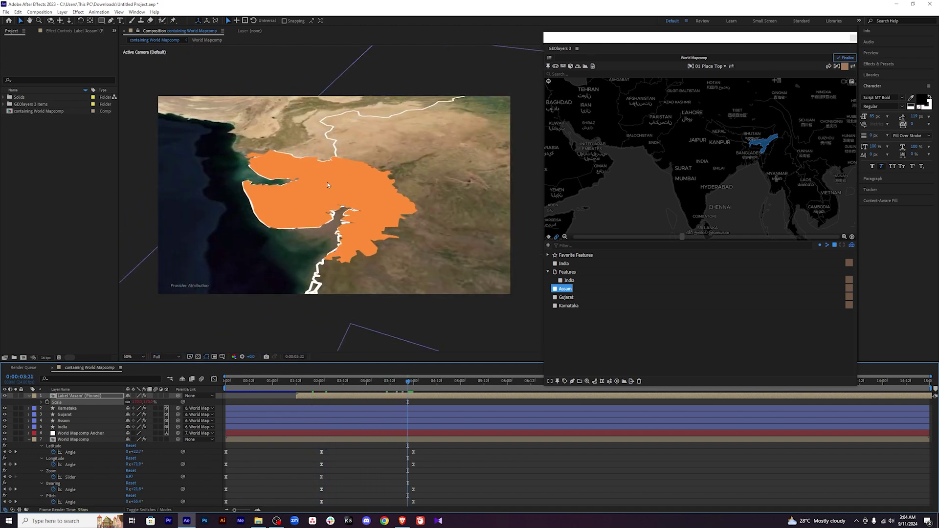
pyautogui.click(568, 300)
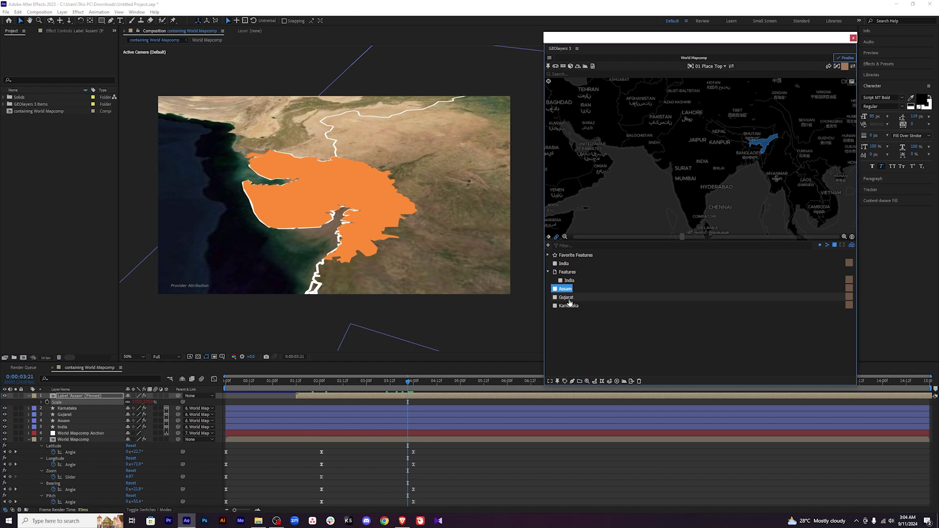
pyautogui.click(570, 302)
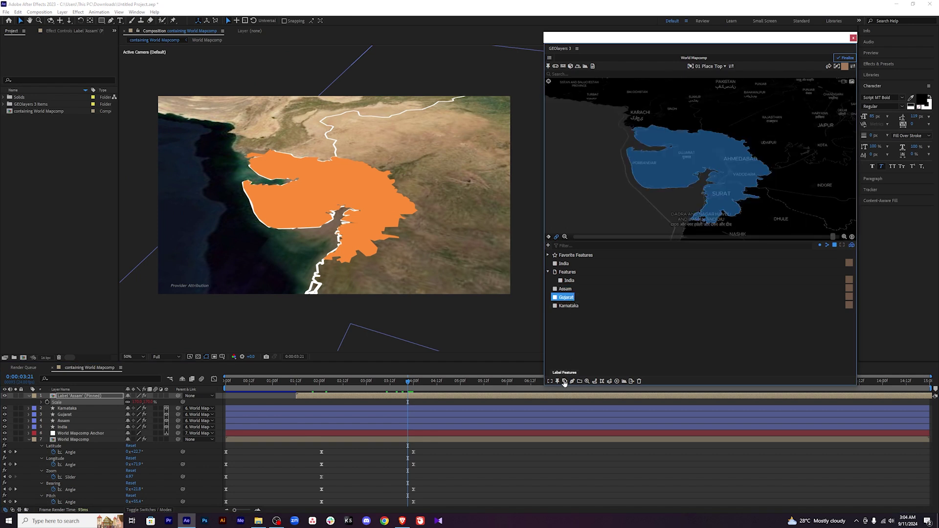
pyautogui.click(581, 362)
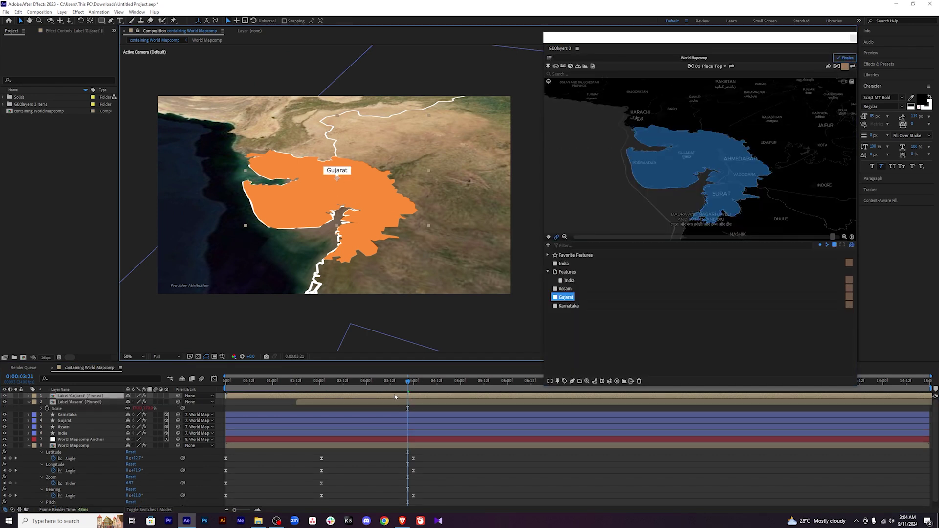
# Shift the Gujarat label layer to start at about 0:00:03:16 and set its scale to 156%
pyautogui.moveTo(324, 395); pyautogui.dragTo(423, 382)
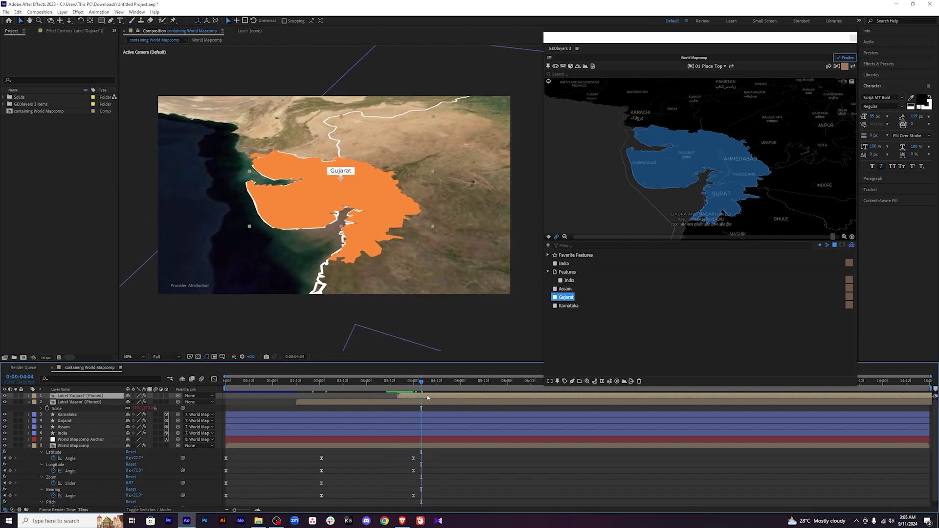
pyautogui.press('s')
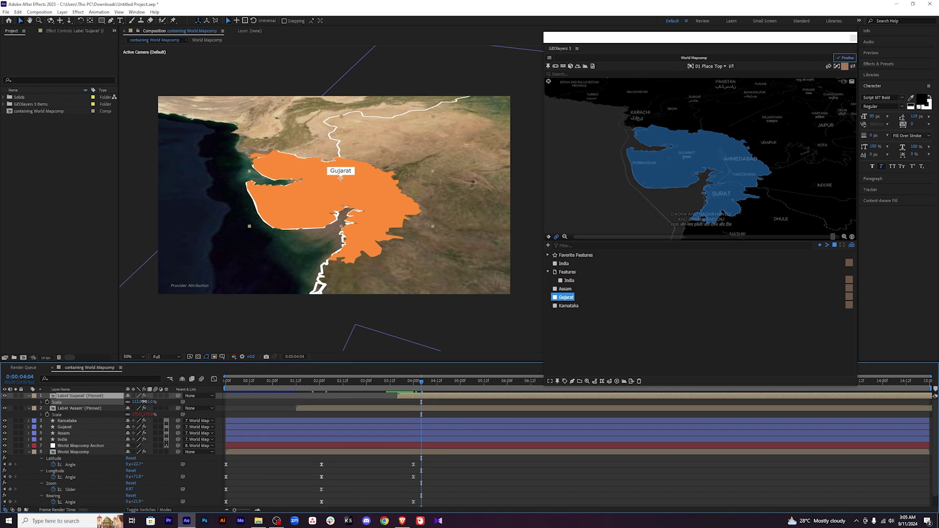
pyautogui.moveTo(144, 402); pyautogui.dragTo(166, 401)
# Go back to the Assam close-up at 0:00:02:00 and set the Assam shape layer's opacity to 50%
pyautogui.click(343, 439)
pyautogui.moveTo(422, 382); pyautogui.dragTo(320, 382)
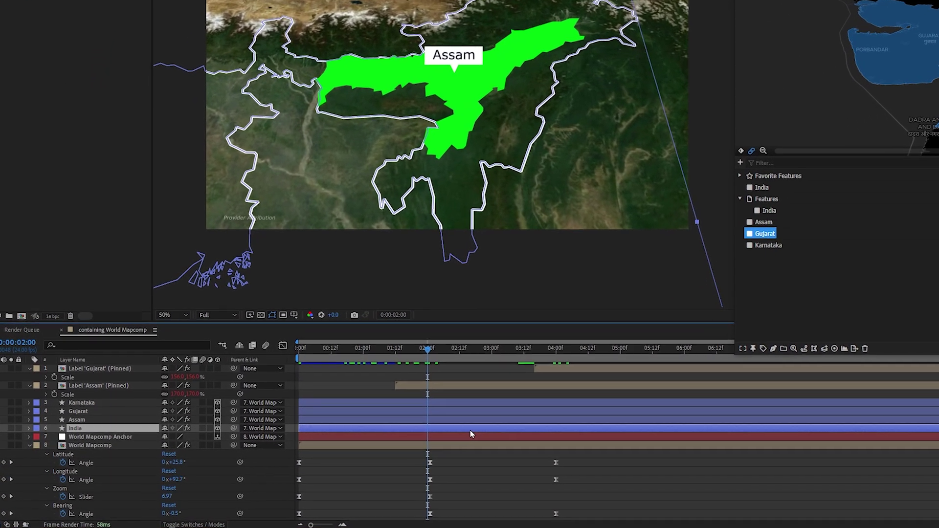
pyautogui.press('t')
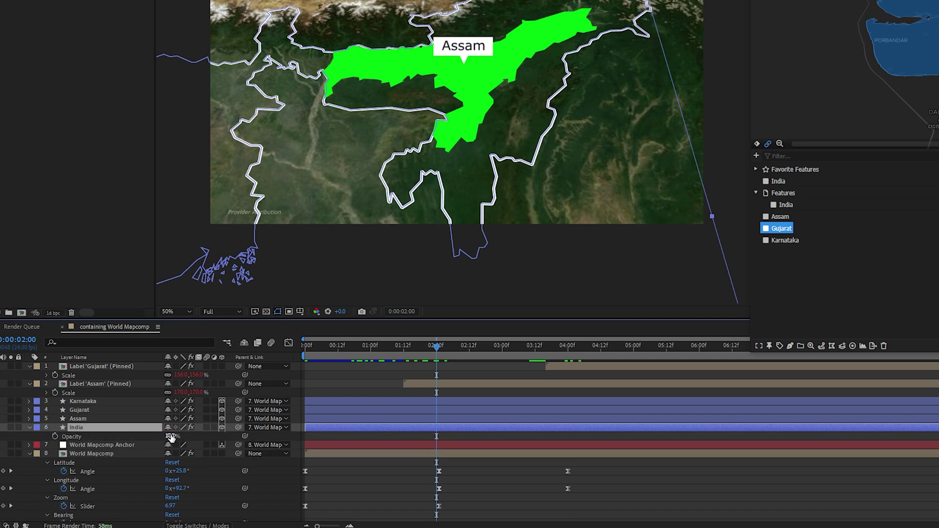
pyautogui.moveTo(169, 436); pyautogui.dragTo(168, 436)
pyautogui.click(79, 419)
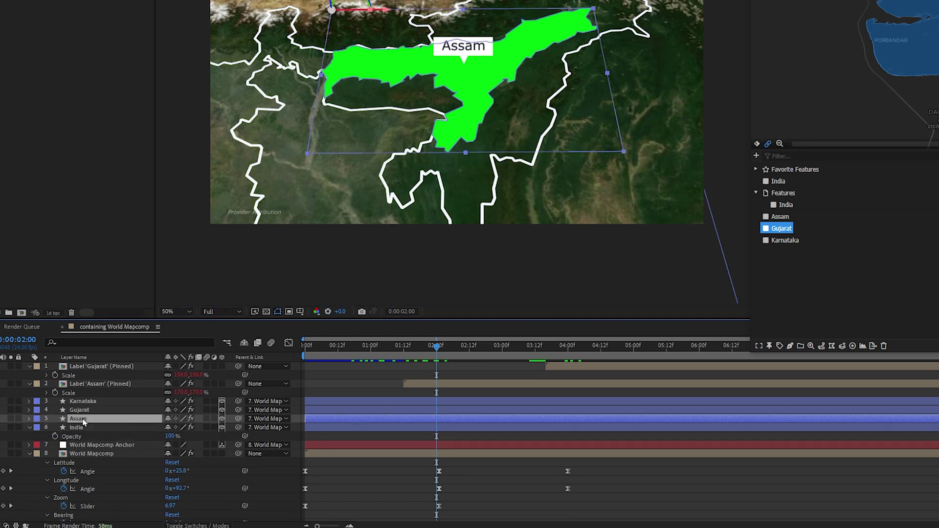
pyautogui.press('t')
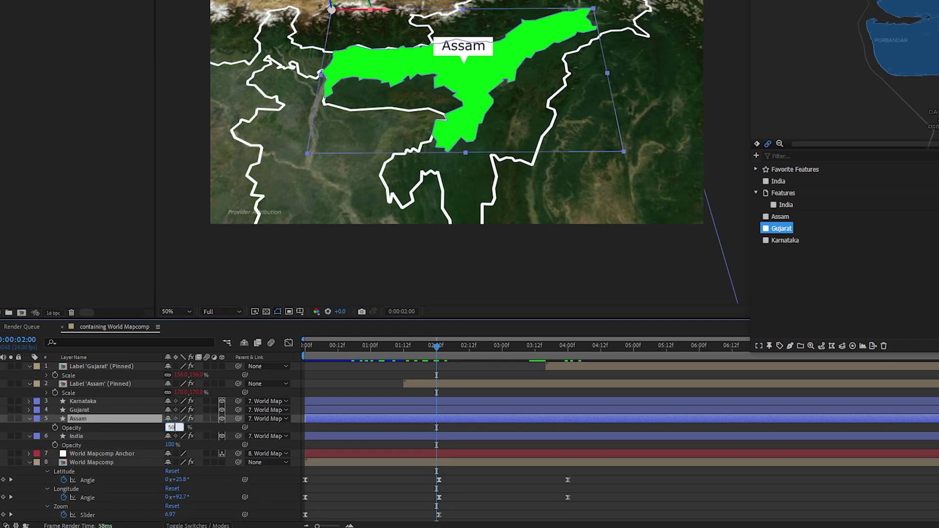
pyautogui.press('Return')
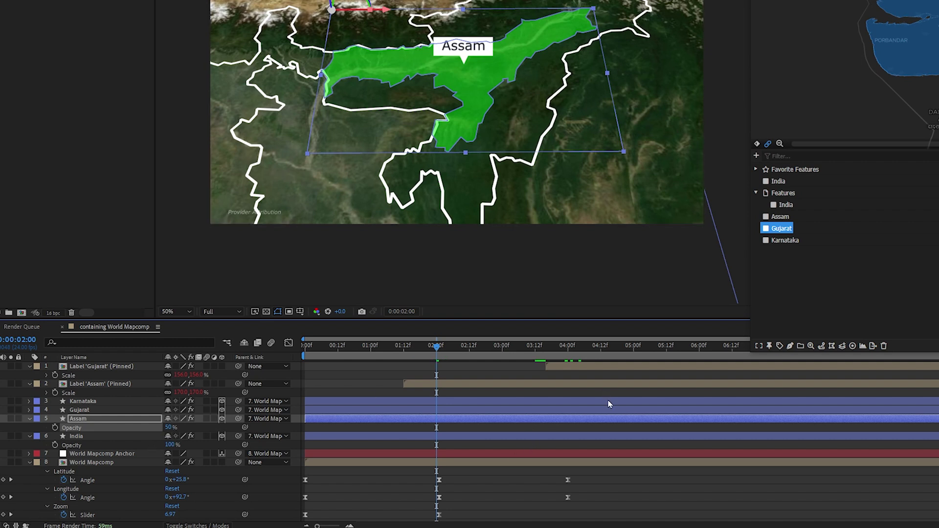
# Set the opacity of the Gujarat and Karnataka shape layers to 50%
pyautogui.click(609, 402)
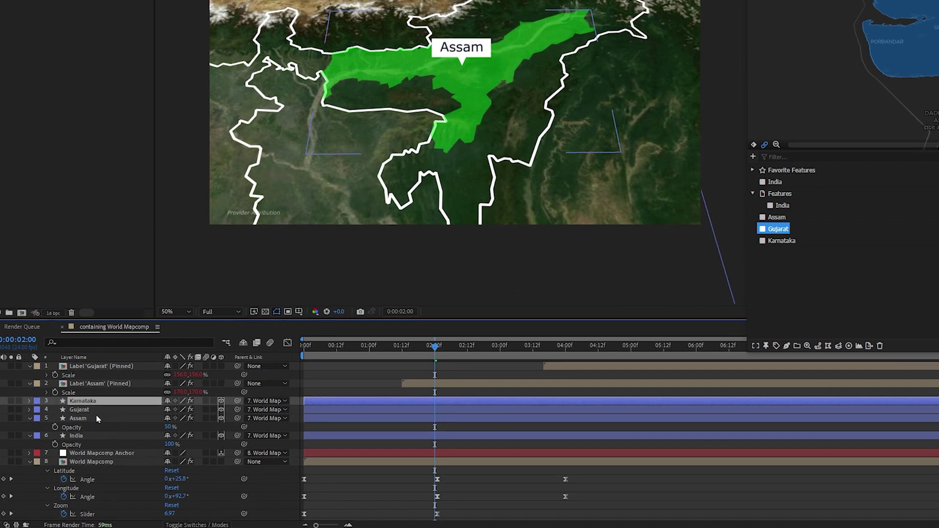
pyautogui.click(95, 410)
pyautogui.press('t')
pyautogui.click(171, 419)
pyautogui.write('50')
pyautogui.click(124, 403)
pyautogui.press('t')
pyautogui.click(168, 407)
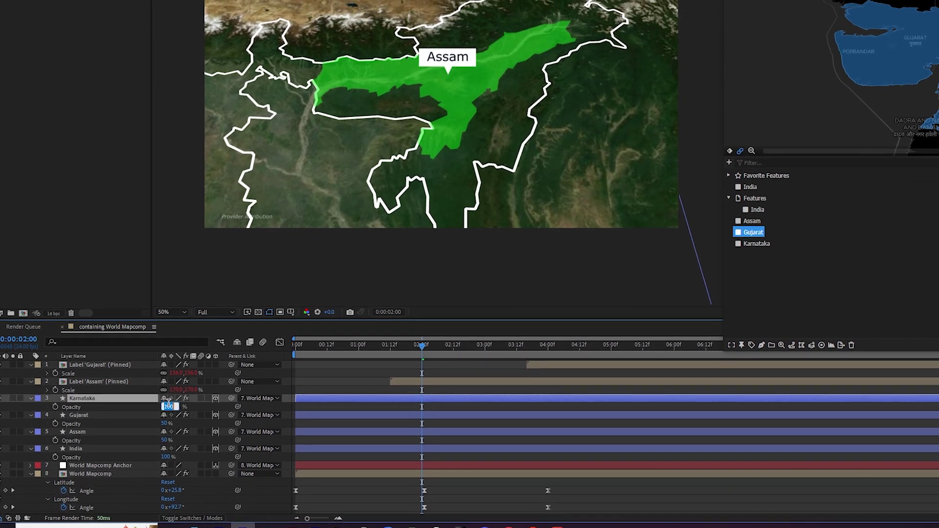
pyautogui.write('50')
pyautogui.click(123, 415)
pyautogui.click(459, 441)
# Scrub the animation from Assam to Gujarat, stop at 0:00:04:09, and select the Gujarat label layer
pyautogui.moveTo(426, 348); pyautogui.dragTo(568, 347)
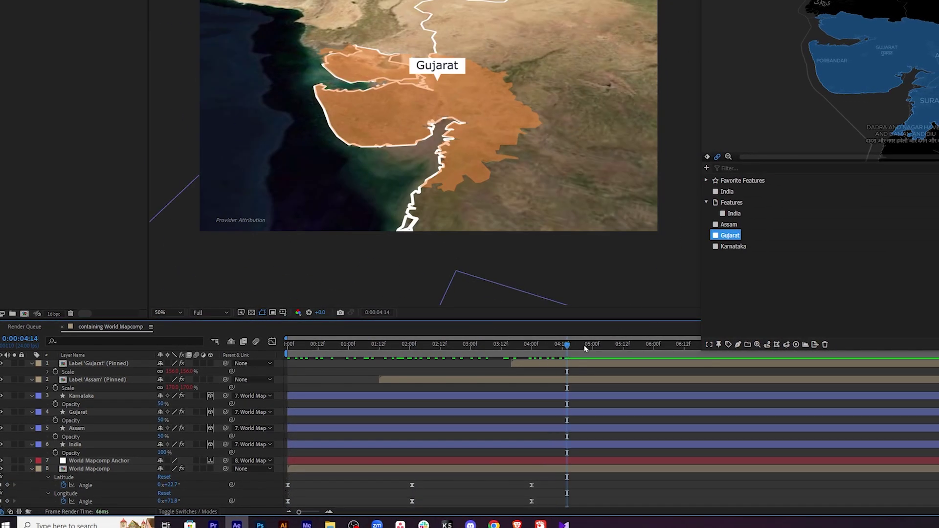
pyautogui.moveTo(567, 347); pyautogui.dragTo(543, 351)
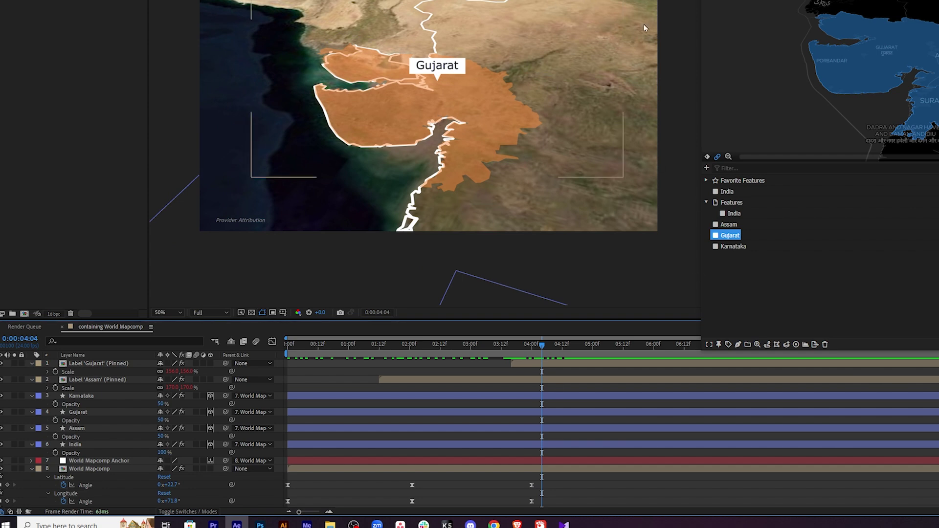
pyautogui.click(555, 346)
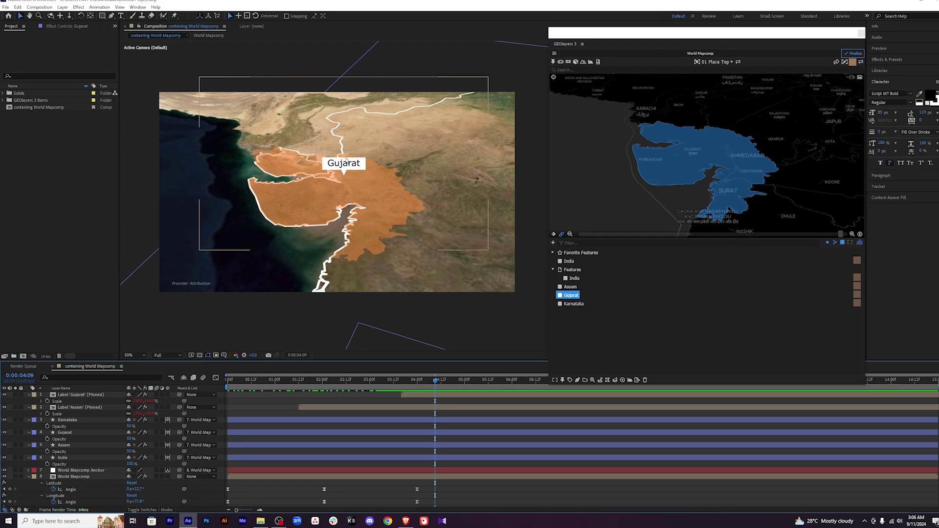
pyautogui.click(433, 397)
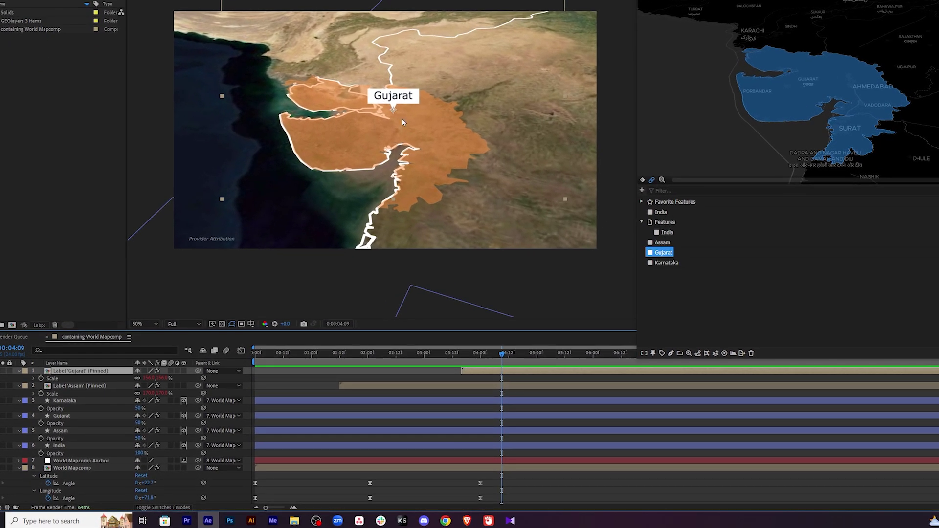
# Move to 0:00:04:08 and swap the selected Gujarat label's template to 02 Place Bottom
pyautogui.moveTo(504, 354); pyautogui.dragTo(499, 353)
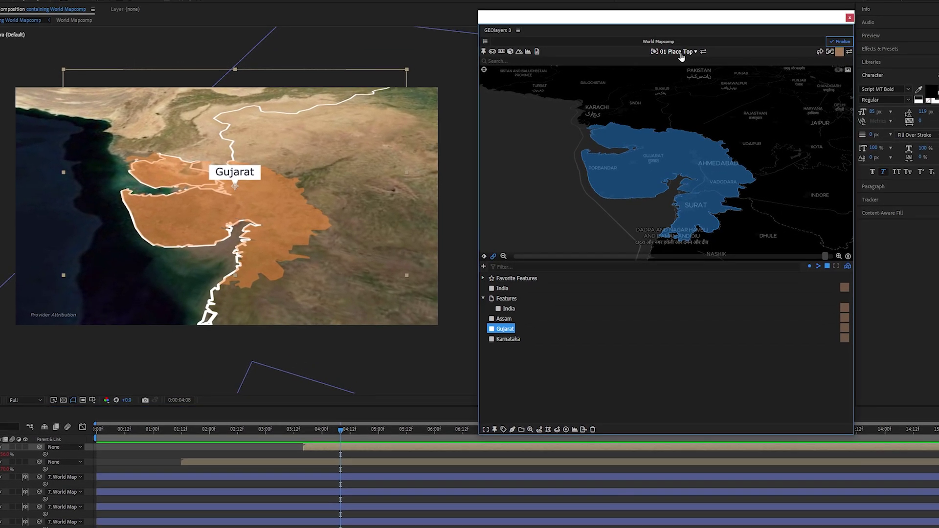
pyautogui.click(675, 52)
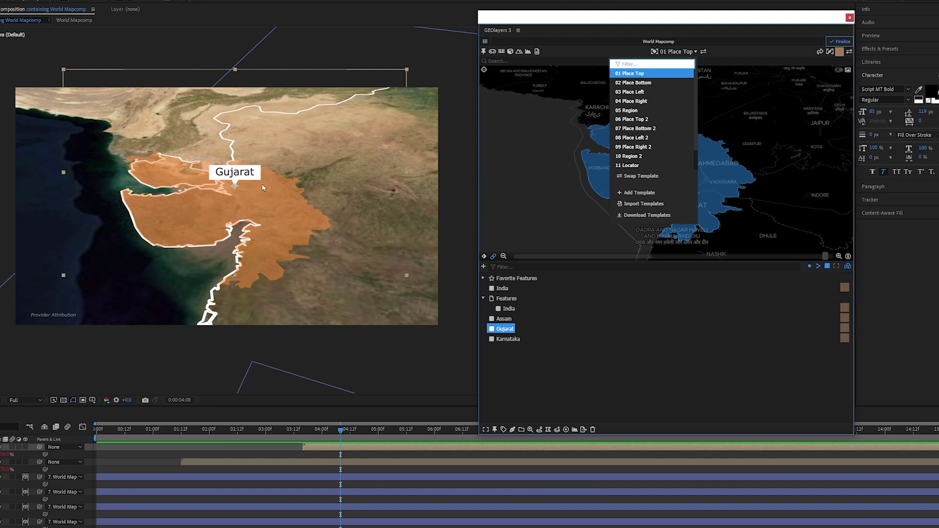
pyautogui.click(634, 83)
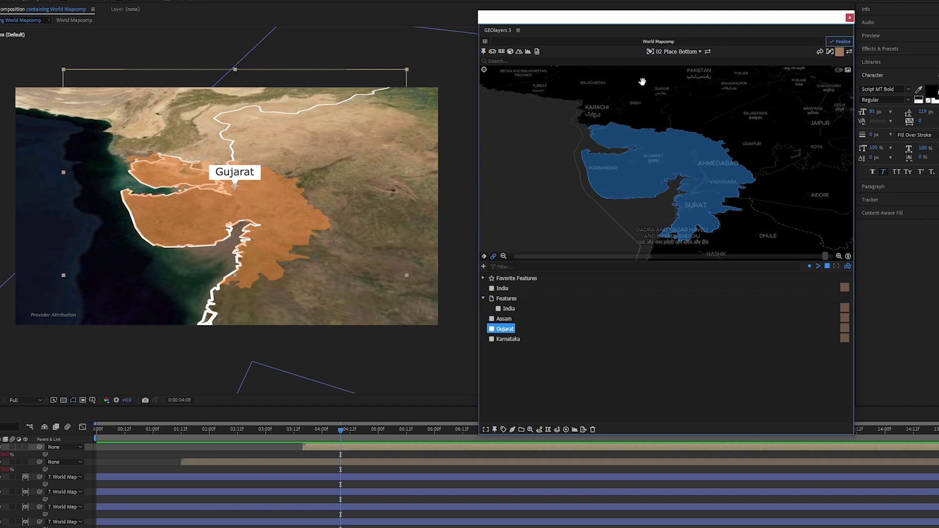
pyautogui.click(708, 52)
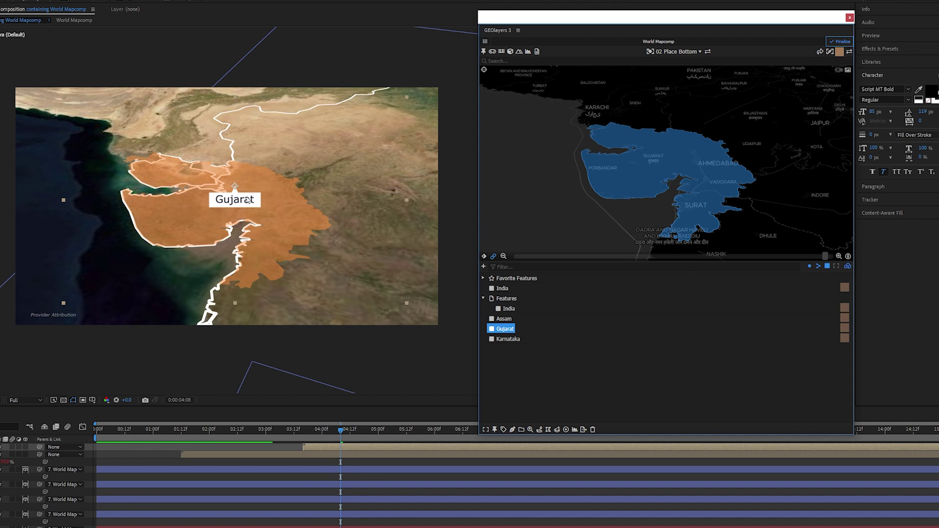
# Try the 06 Place Top 2 and 10 Region 2 label templates on the Gujarat label
pyautogui.click(678, 51)
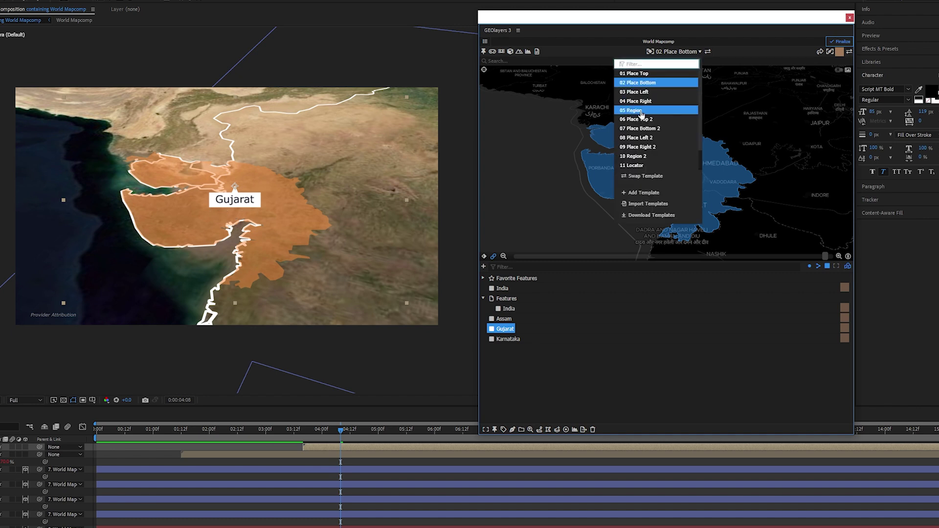
pyautogui.click(641, 119)
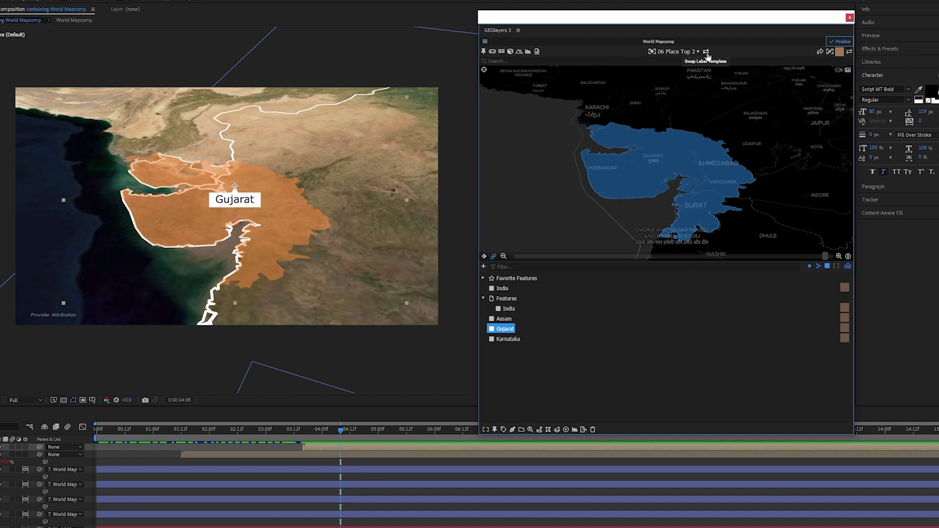
pyautogui.click(677, 51)
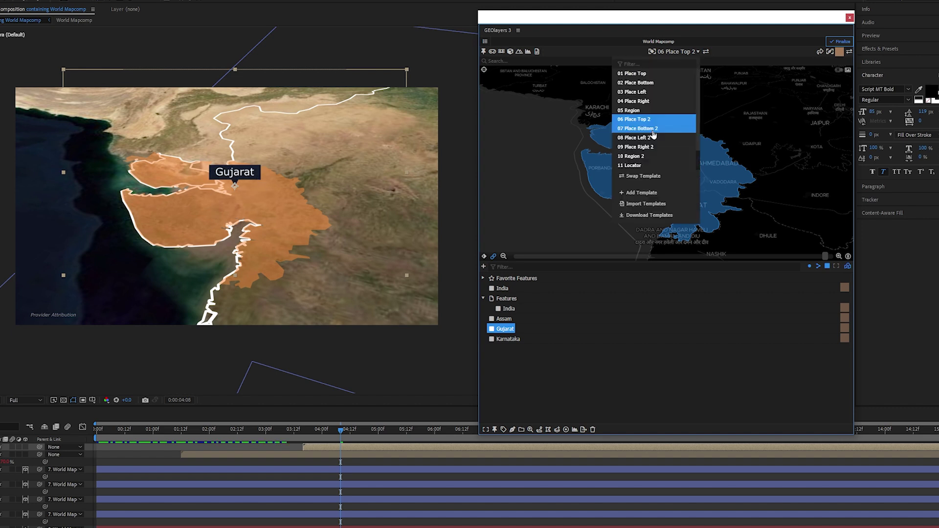
pyautogui.click(645, 157)
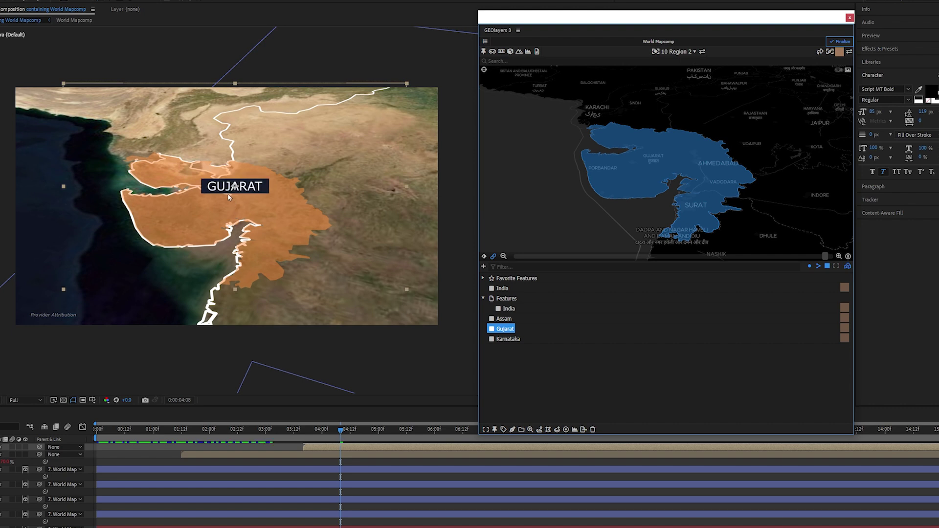
# Swap the Gujarat label back to the 01 Place Top template
pyautogui.click(677, 52)
pyautogui.click(661, 73)
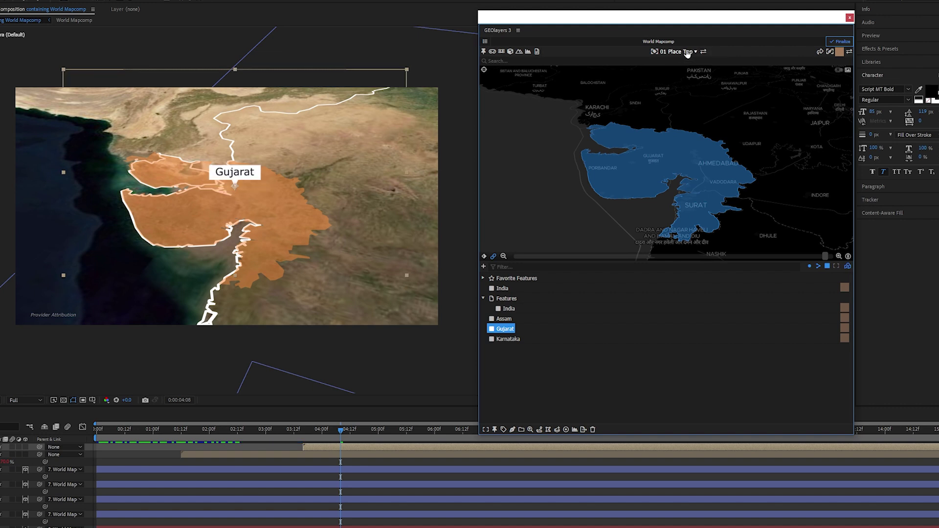
pyautogui.click(685, 53)
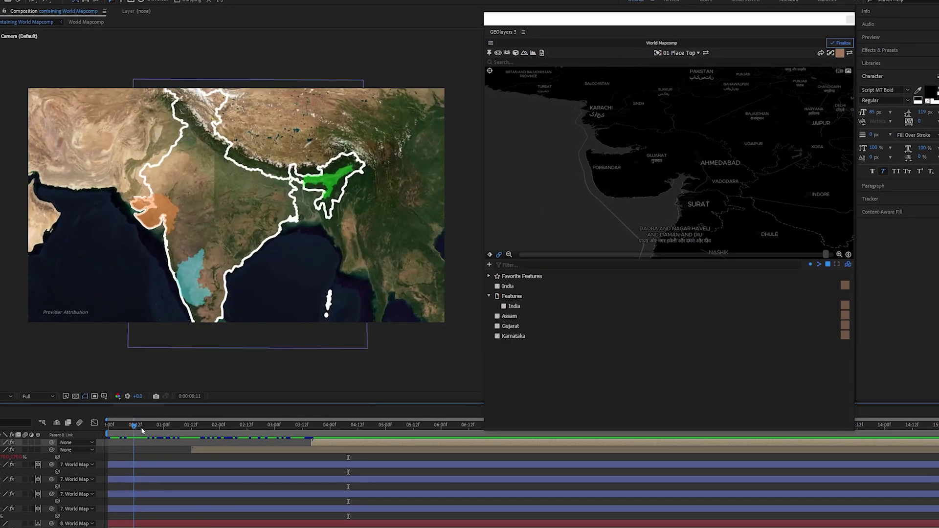
# Scrub through the animation to review the camera moves and labels, and return to the start at 0:00:00:00
pyautogui.moveTo(142, 430); pyautogui.dragTo(344, 429)
pyautogui.moveTo(420, 388); pyautogui.dragTo(201, 386)
pyautogui.click(393, 485)
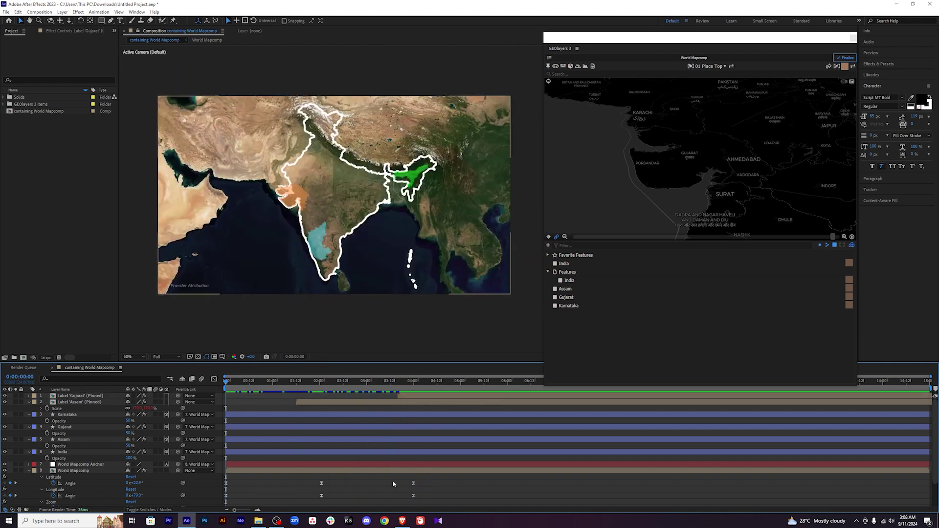